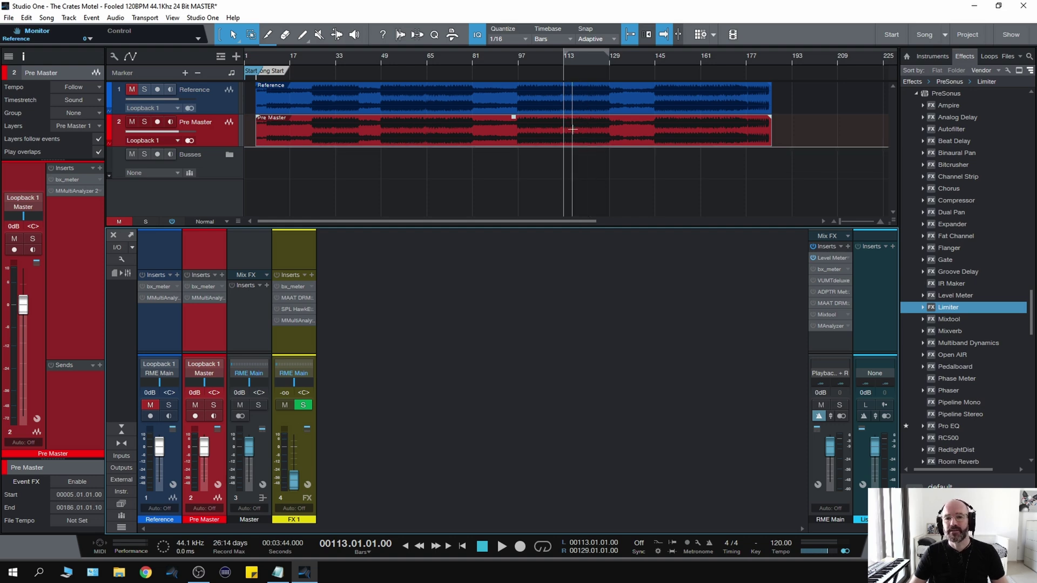
Step: Play the pre-master from bar 113 a couple of times to hear it without master processing
key("space")
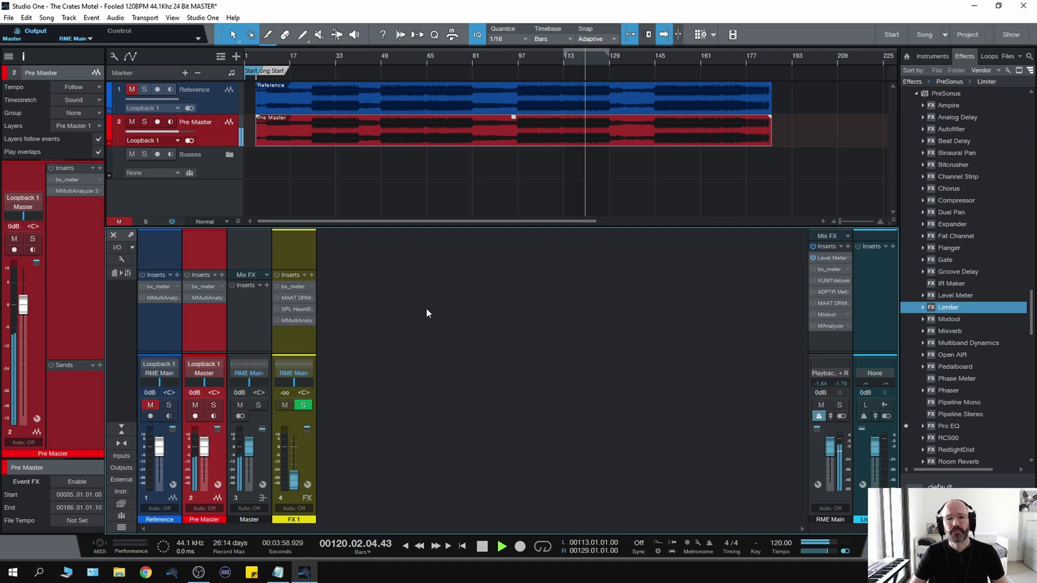
key("space")
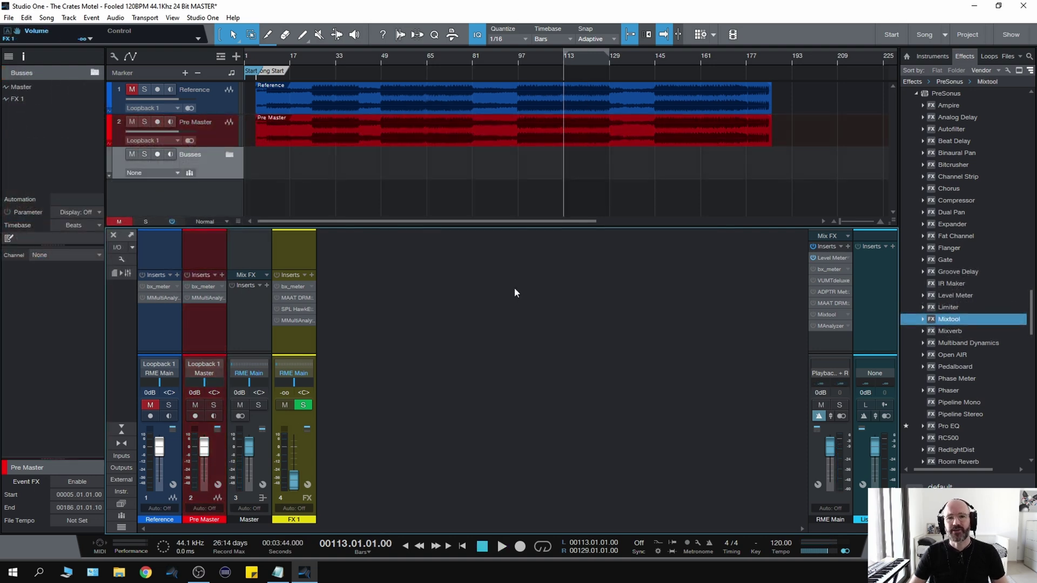
key("space")
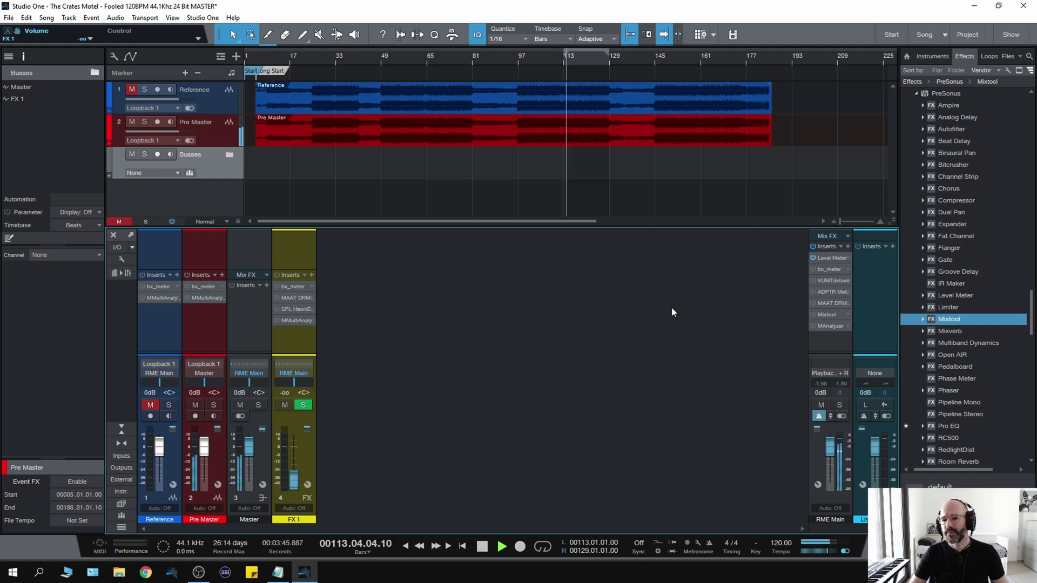
key("space")
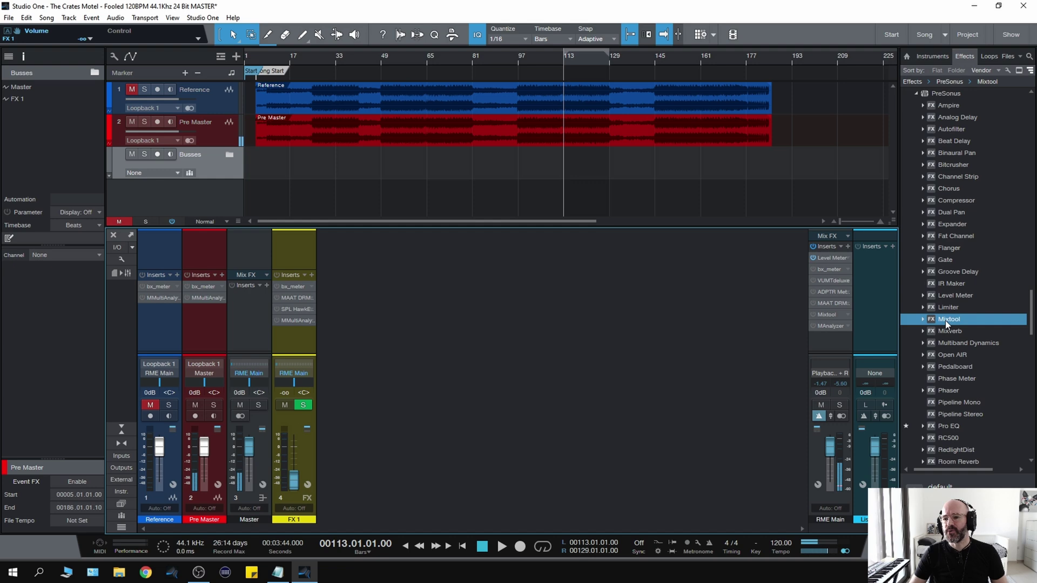
Step: Add Mixtool and a Pro EQ after it as inserts on the Master channel
left_click_drag(945, 320, 244, 307)
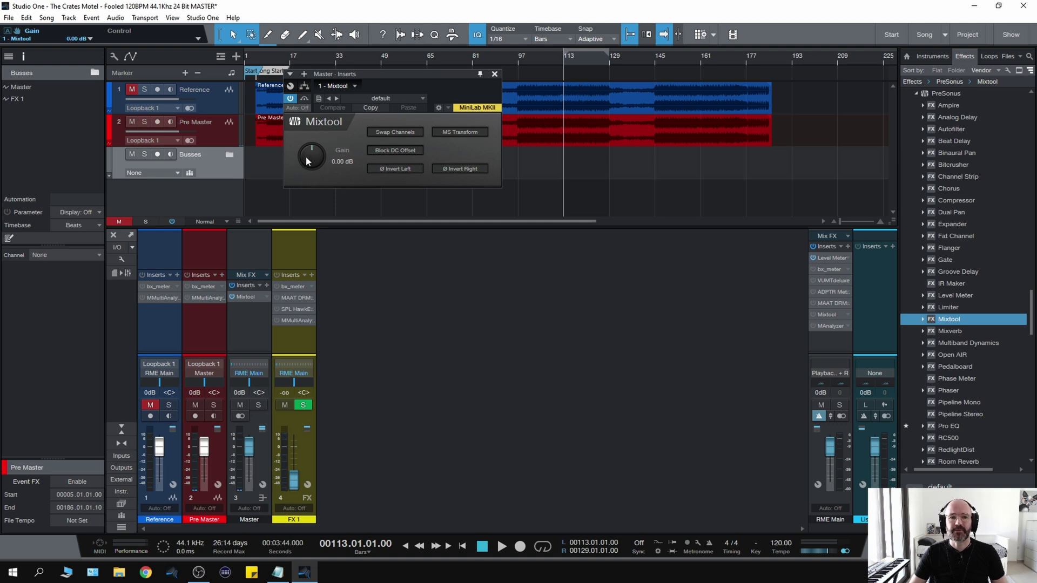
left_click(494, 74)
left_click_drag(949, 426, 246, 319)
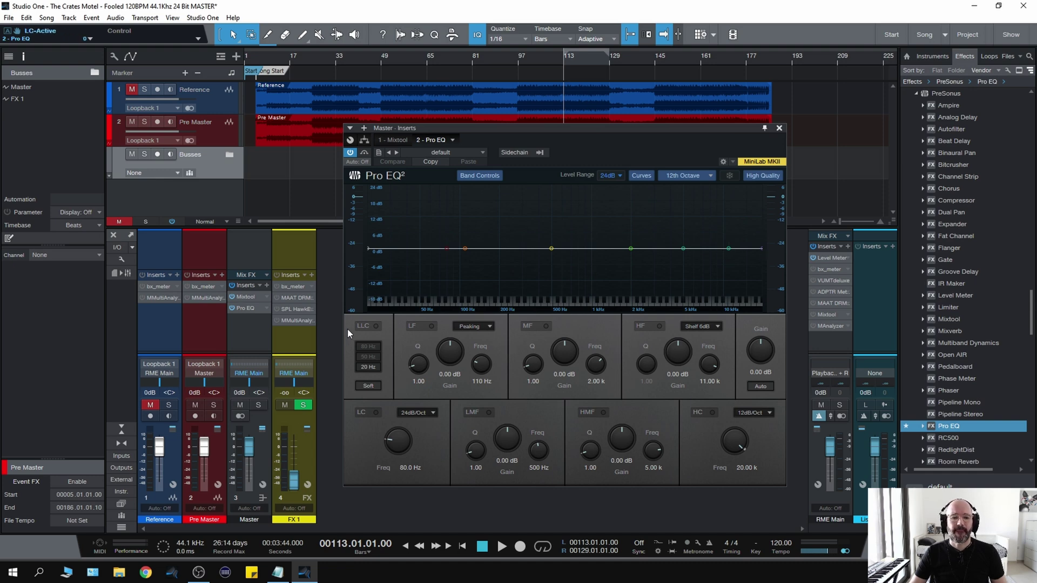
Step: Enable the Pro EQ's LLC filter at 20 Hz with the Soft slope and audition it
left_click(375, 325)
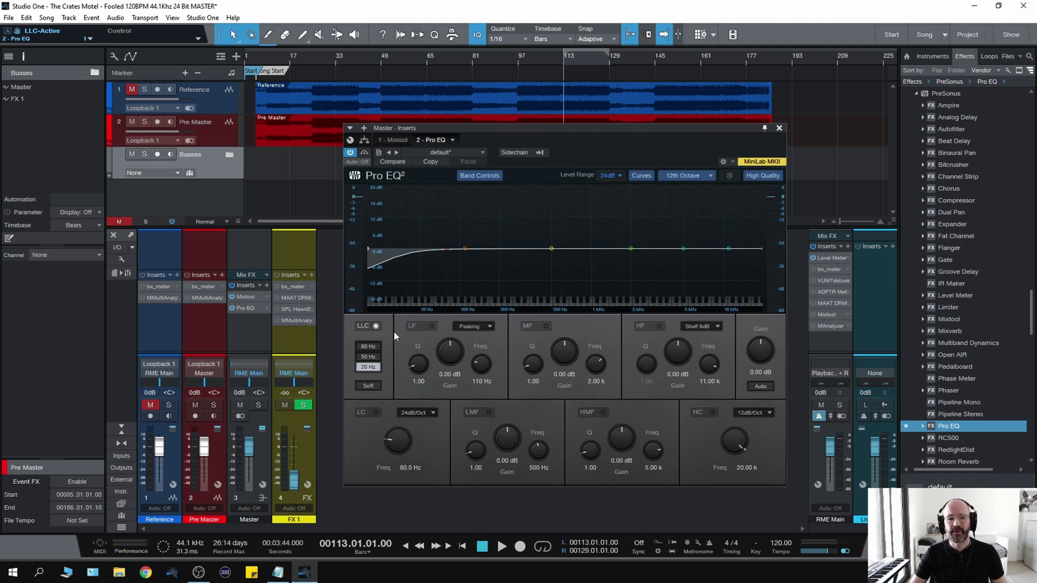
left_click(368, 386)
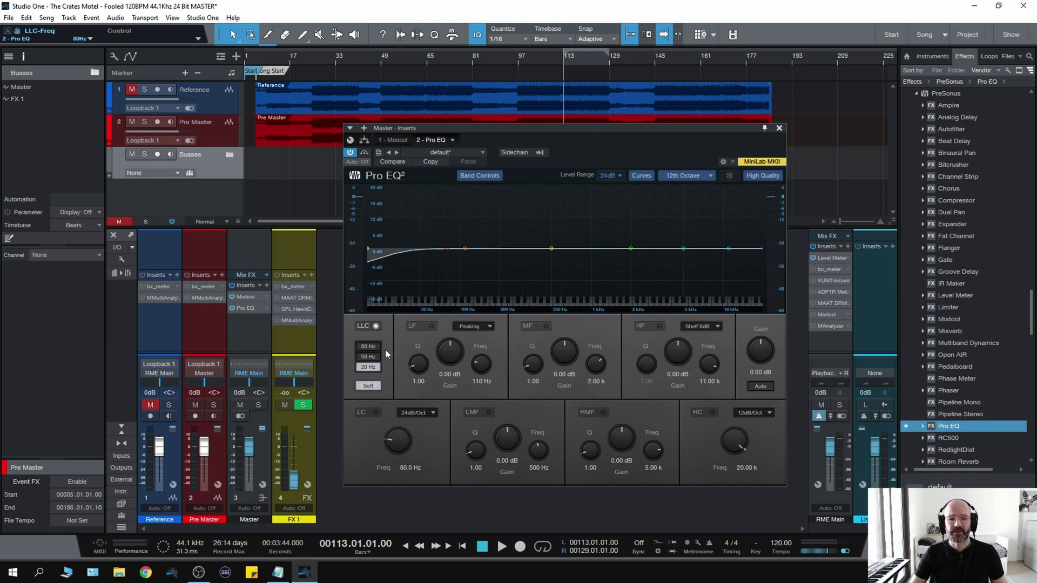
key("space")
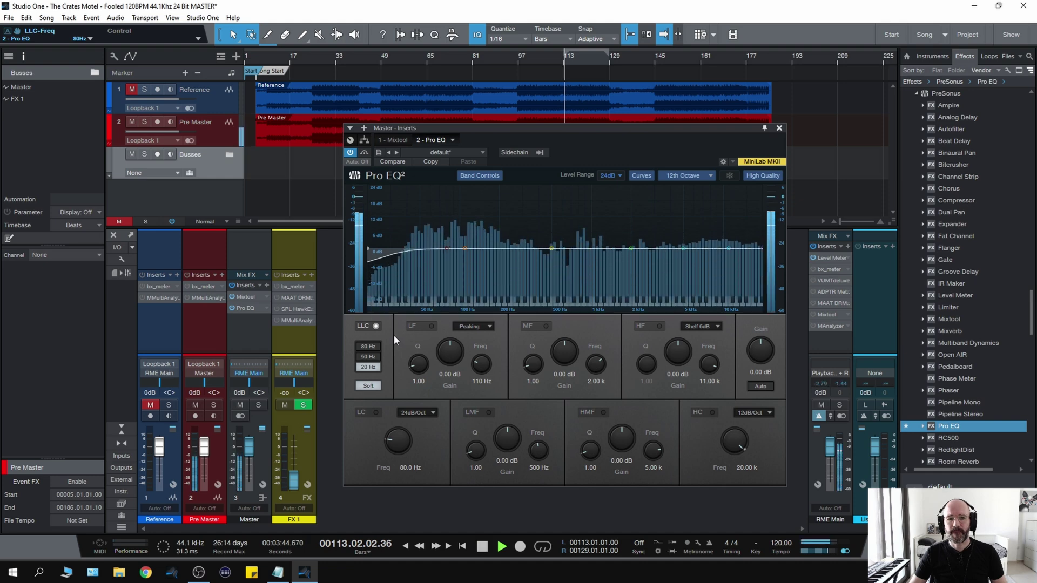
key("space")
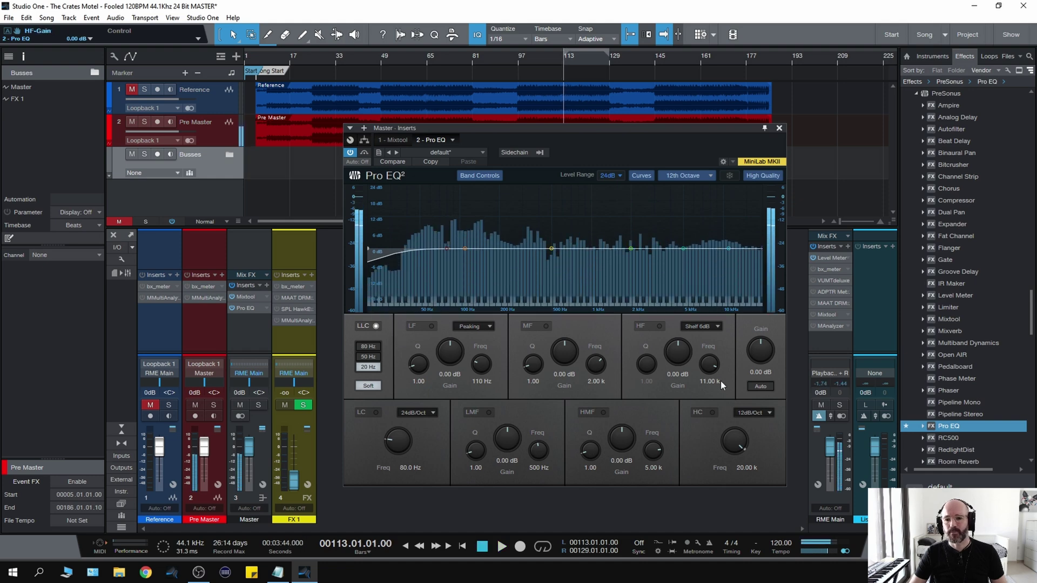
Step: Enable the Pro EQ's high cut at 20 kHz, set its slope to 24dB/Oct, and audition the result
left_click(712, 412)
key("space")
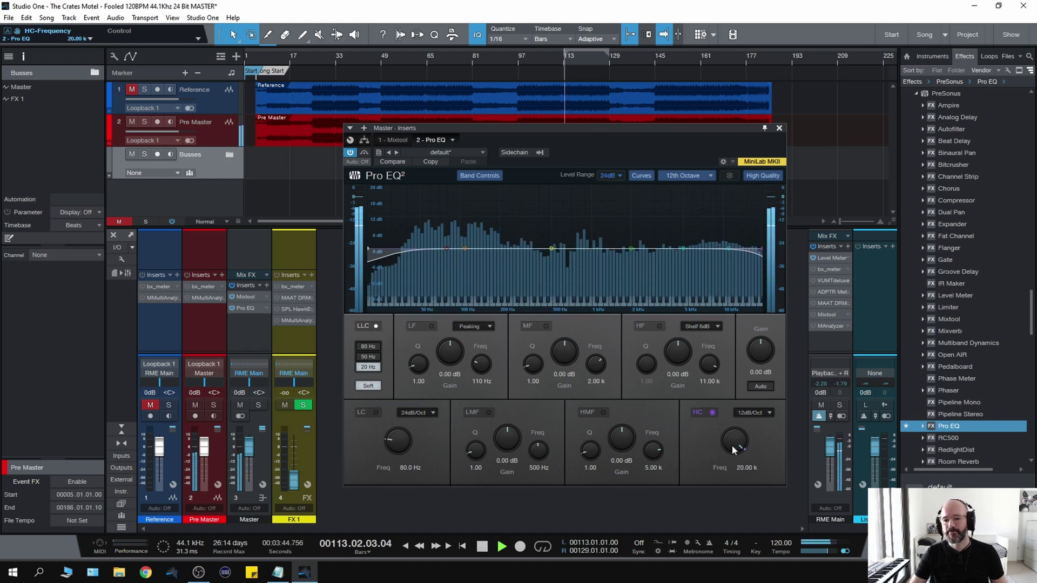
key("space")
left_click(766, 410)
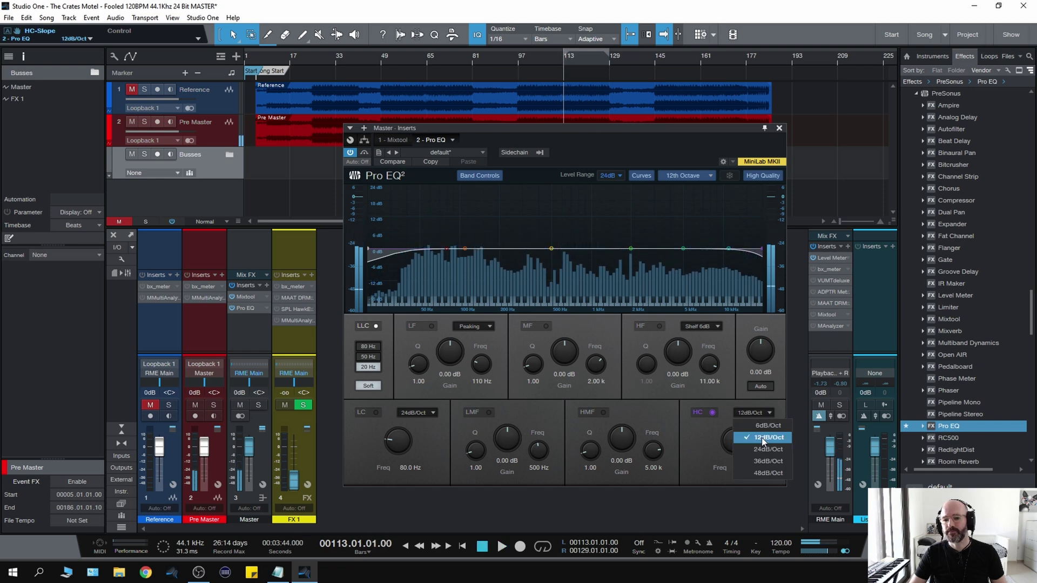
left_click(762, 446)
key("space")
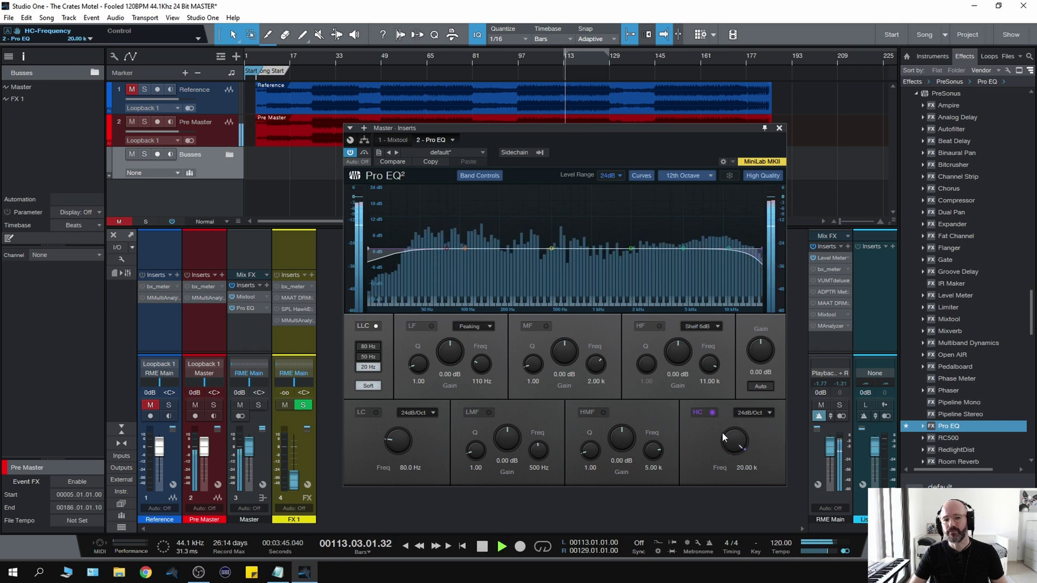
key("space")
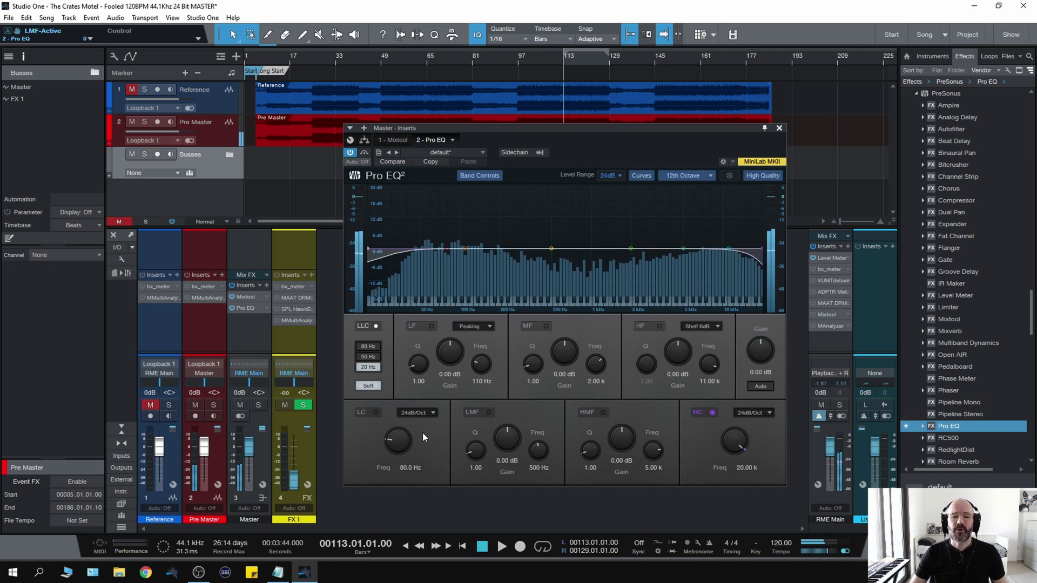
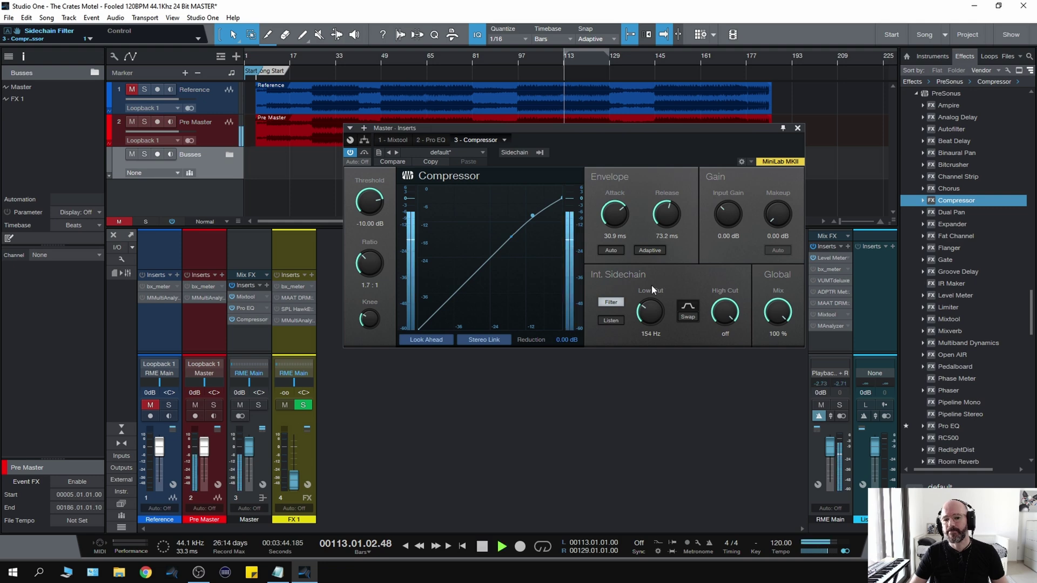
Step: Set the Compressor threshold to -20.08 dB while the track plays
key("space")
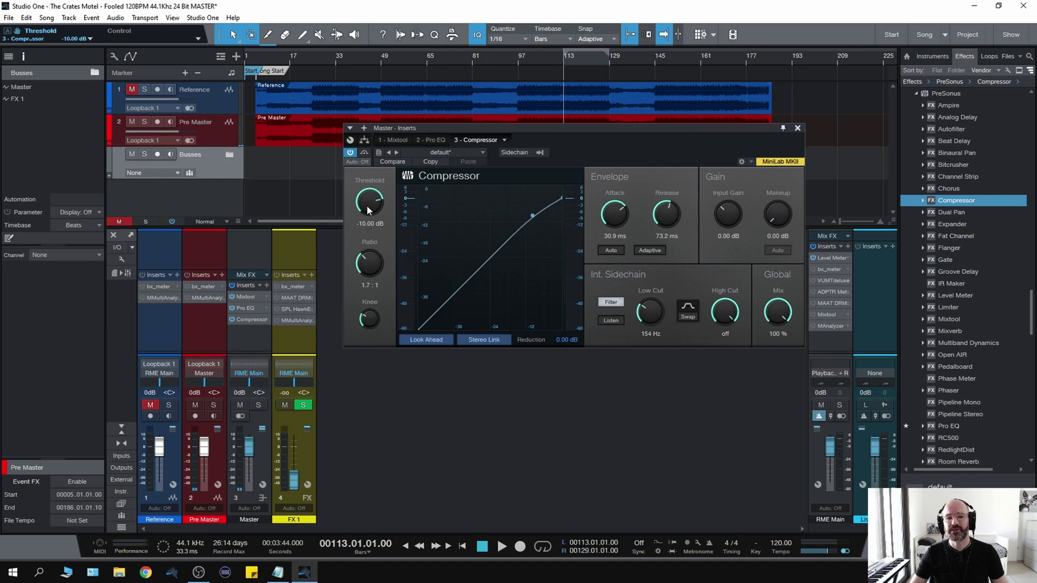
key("space")
left_click_drag(368, 206, 360, 220)
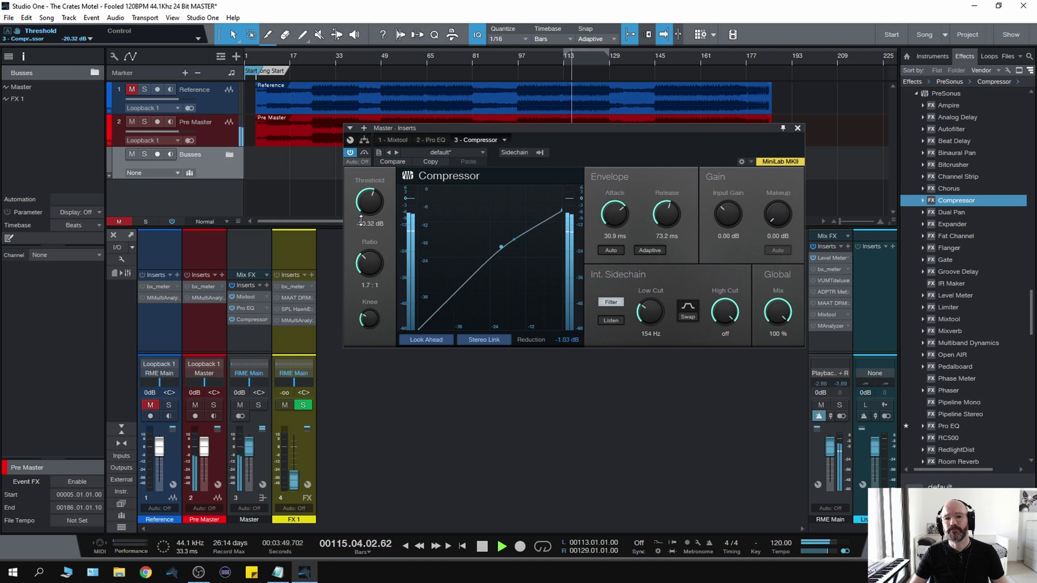
left_click_drag(361, 221, 361, 219)
key("space")
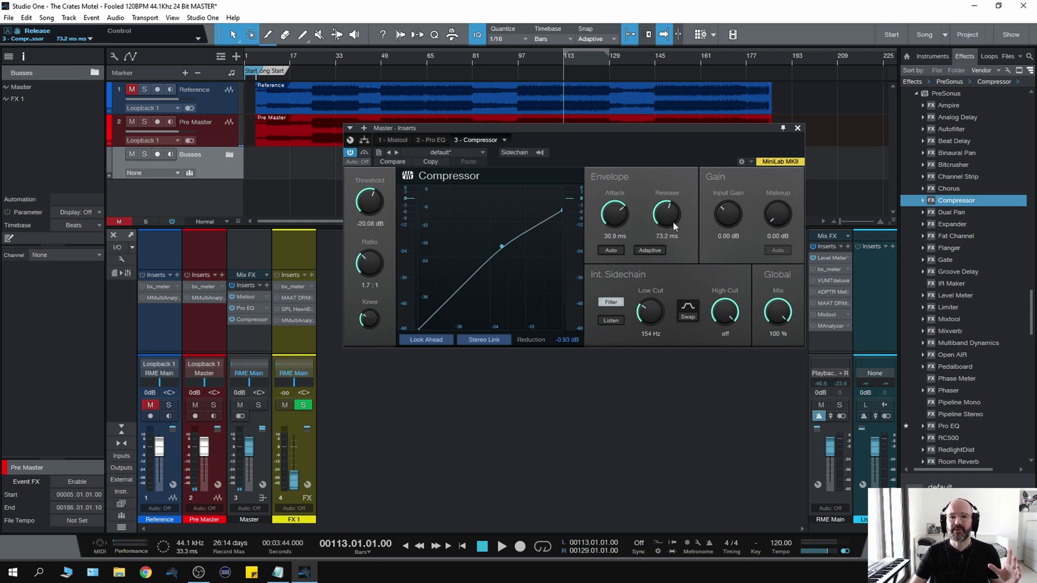
Step: Lower the Compressor threshold to -39.04 dB and tune the attack to 29.6 ms and release to 82.1 ms during playback
key("space")
left_click_drag(356, 202, 354, 236)
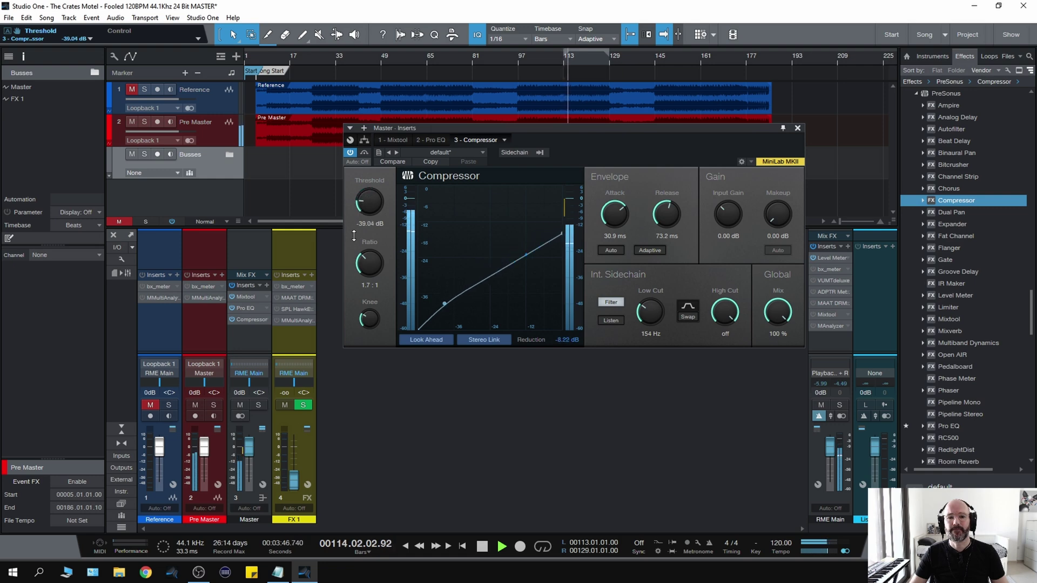
key("space")
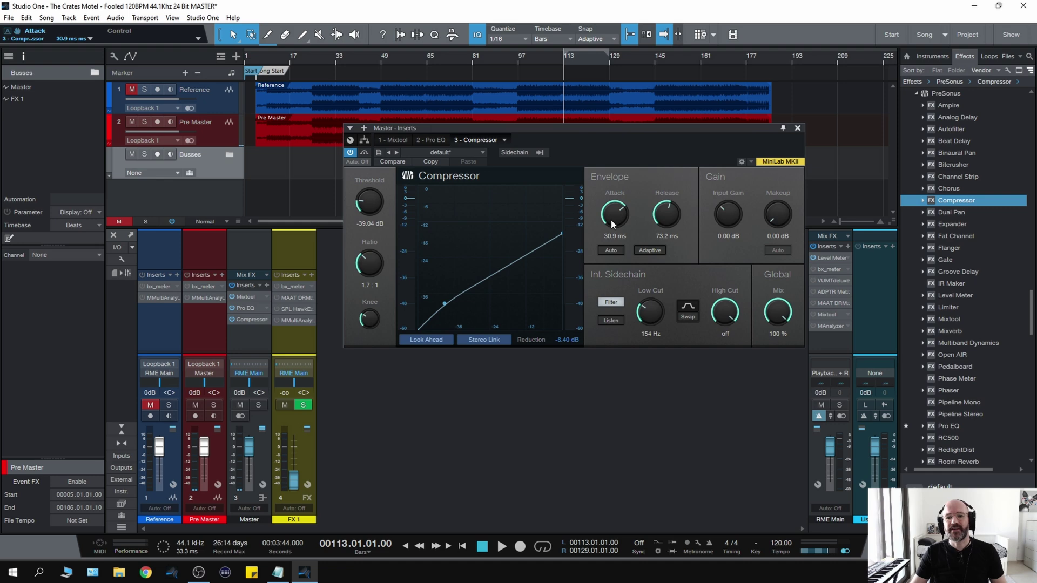
key("space")
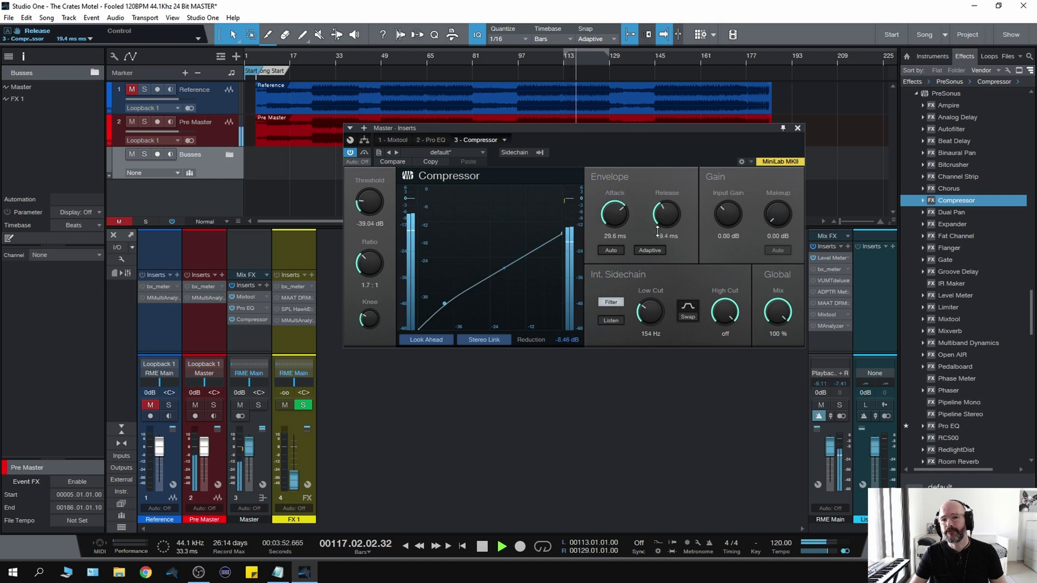
left_click_drag(657, 231, 658, 218)
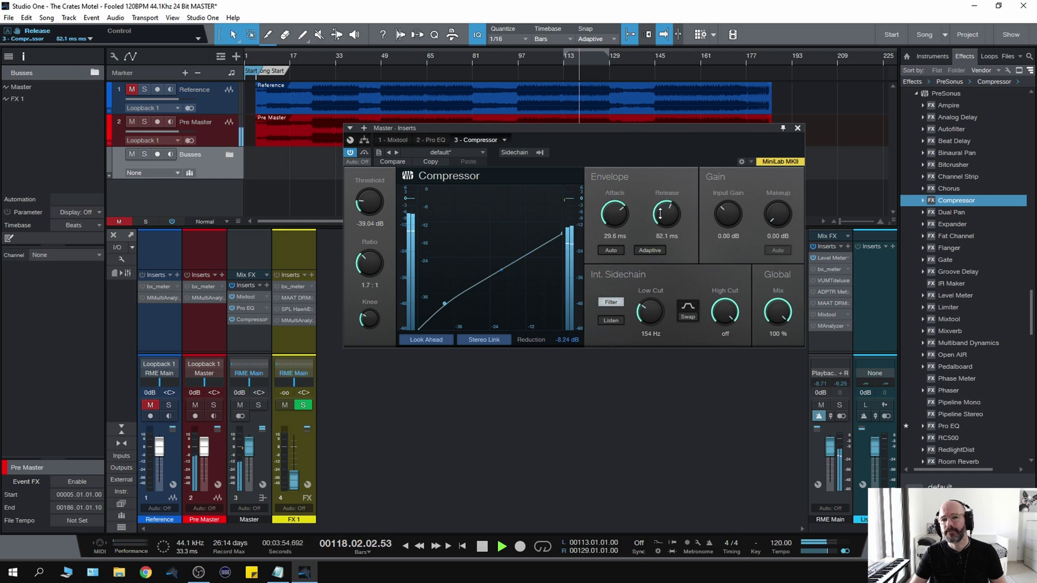
Step: Set the Compressor threshold to -21.52 dB, audition the compression, and close the plug-in window
left_click_drag(370, 201, 377, 172)
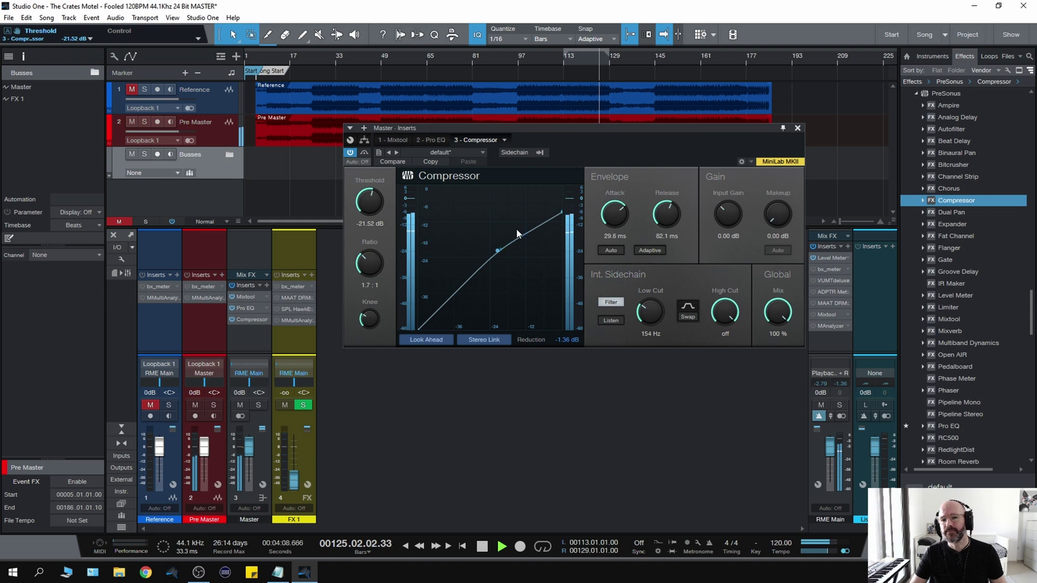
key("space")
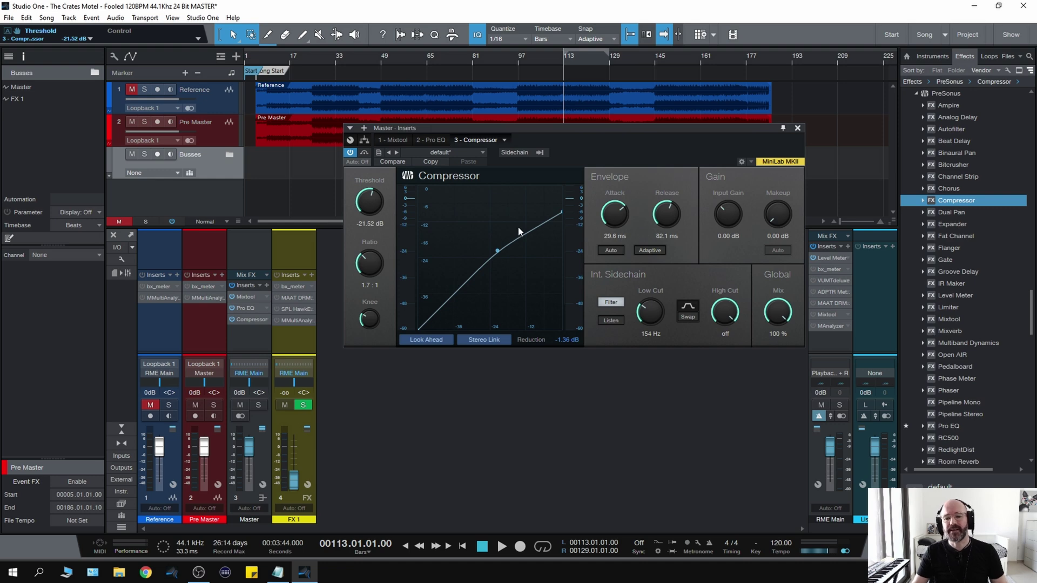
key("space")
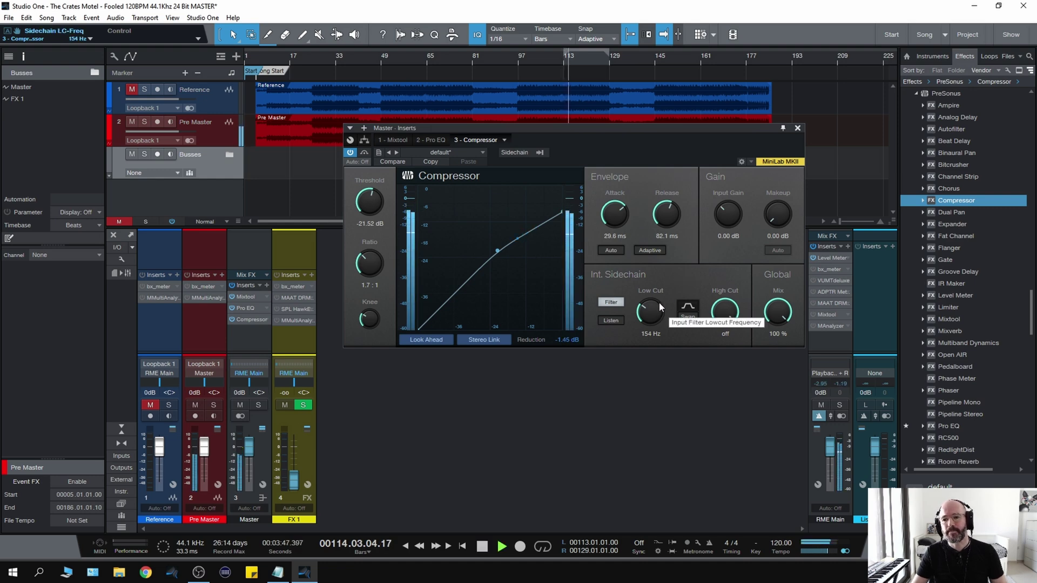
key("space")
left_click(797, 129)
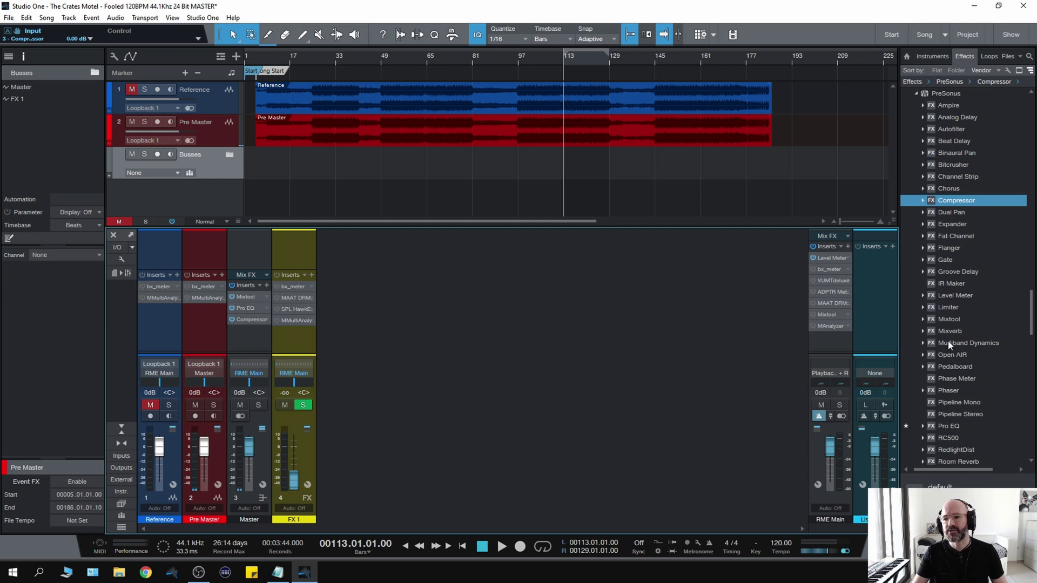
Step: Add Multiband Dynamics after the Compressor on the Master channel and play the track through it
left_click_drag(948, 341, 252, 331)
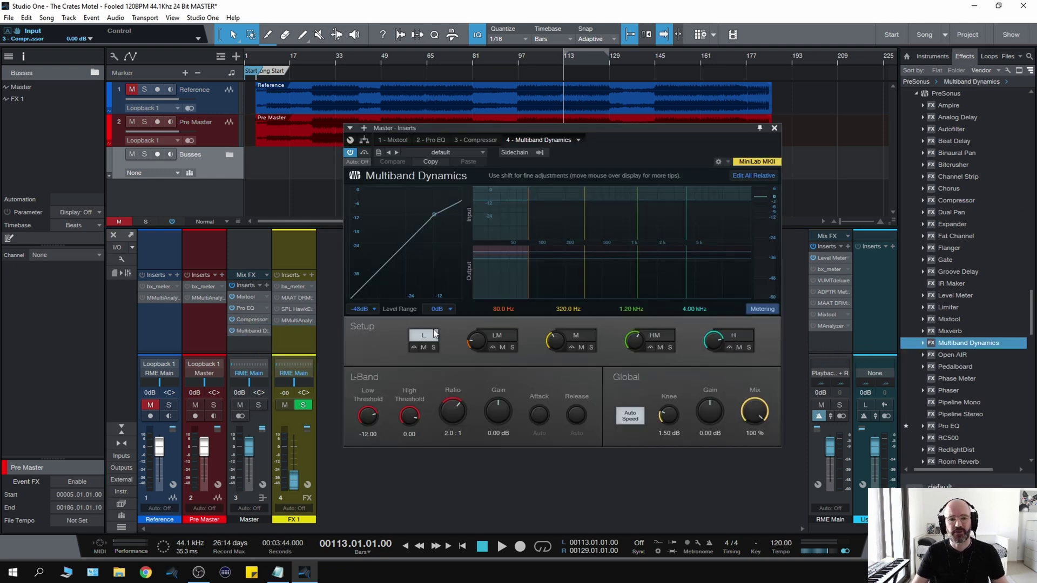
left_click_drag(517, 130, 523, 165)
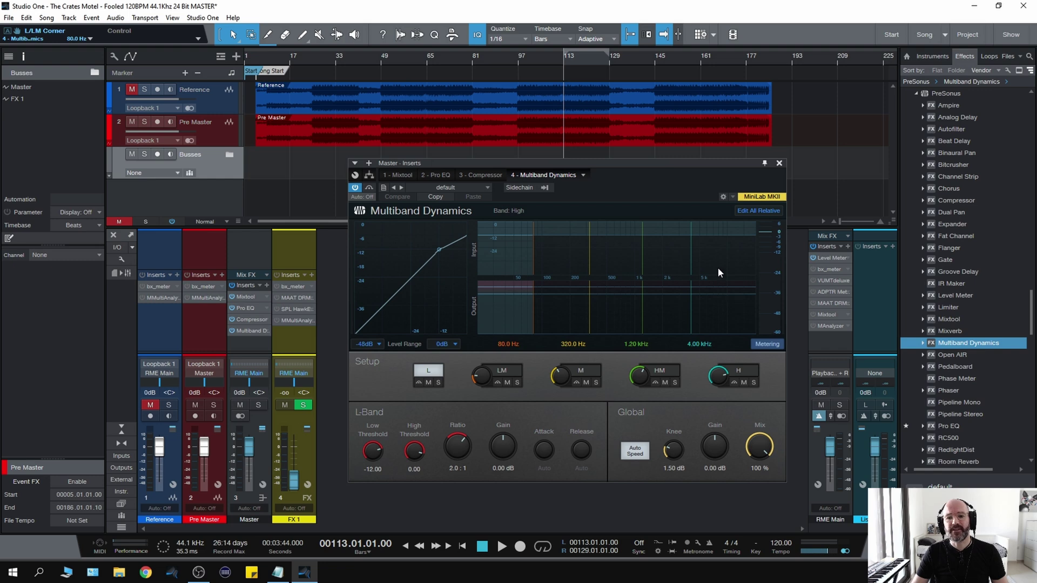
key("space")
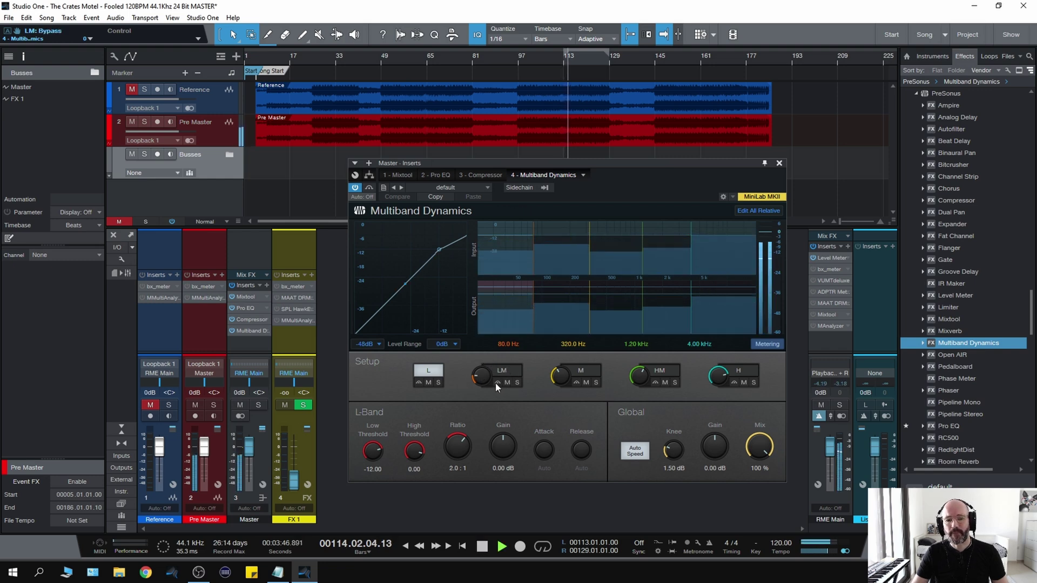
key("space")
Step: Set the L/LM crossover to 114.4 Hz and the LM/M crossover to 442.9 Hz, auditioning the LM and L bands with solo
left_click_drag(480, 379, 478, 372)
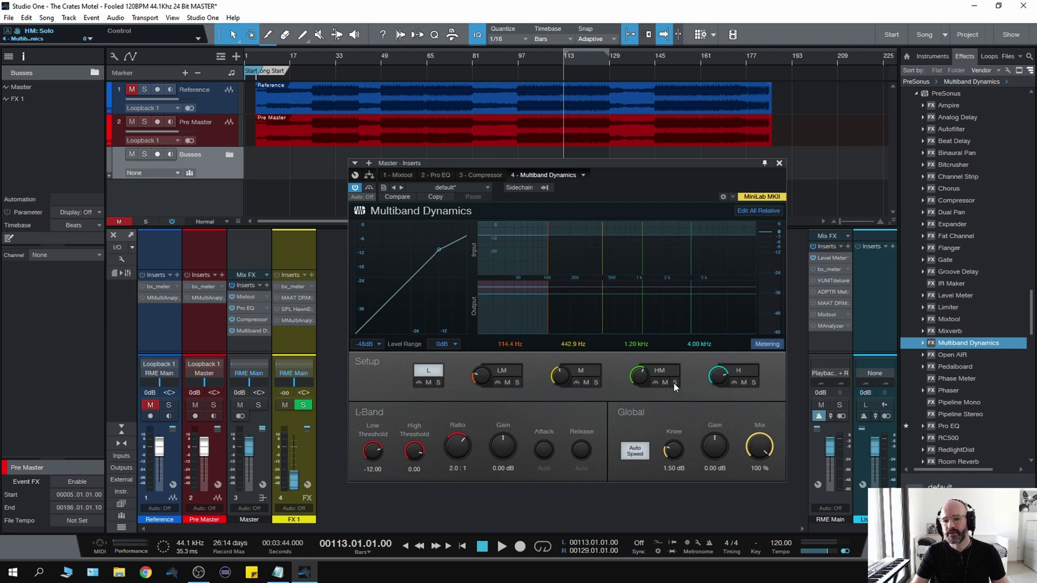
key("space")
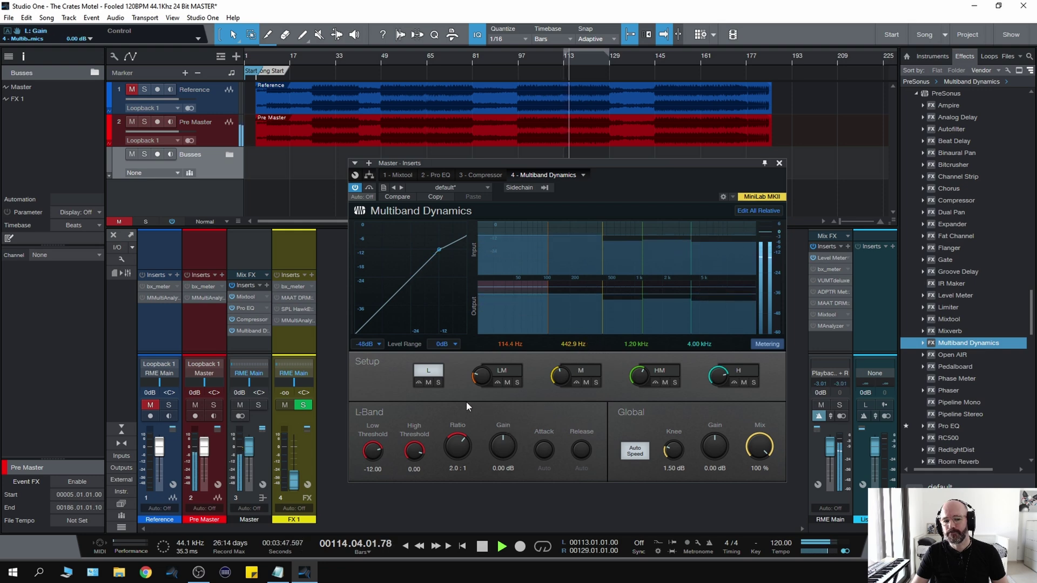
left_click(518, 384)
left_click(518, 384)
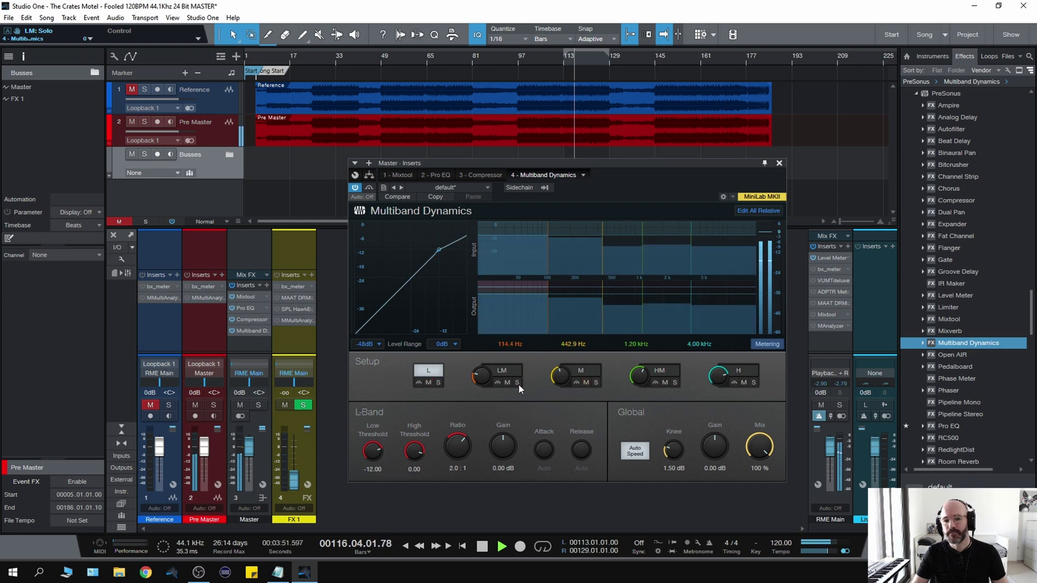
left_click(440, 383)
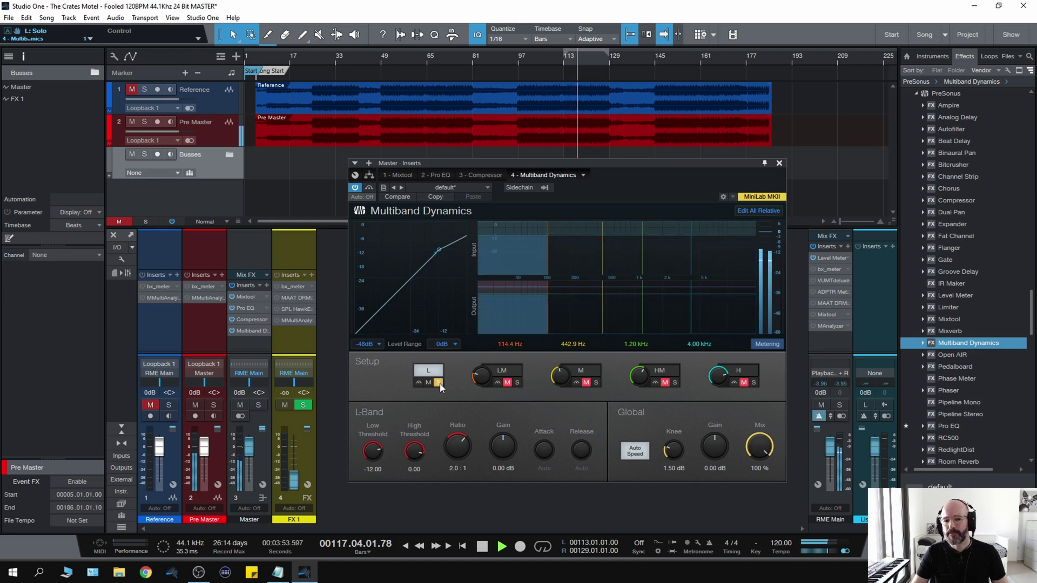
left_click(439, 383)
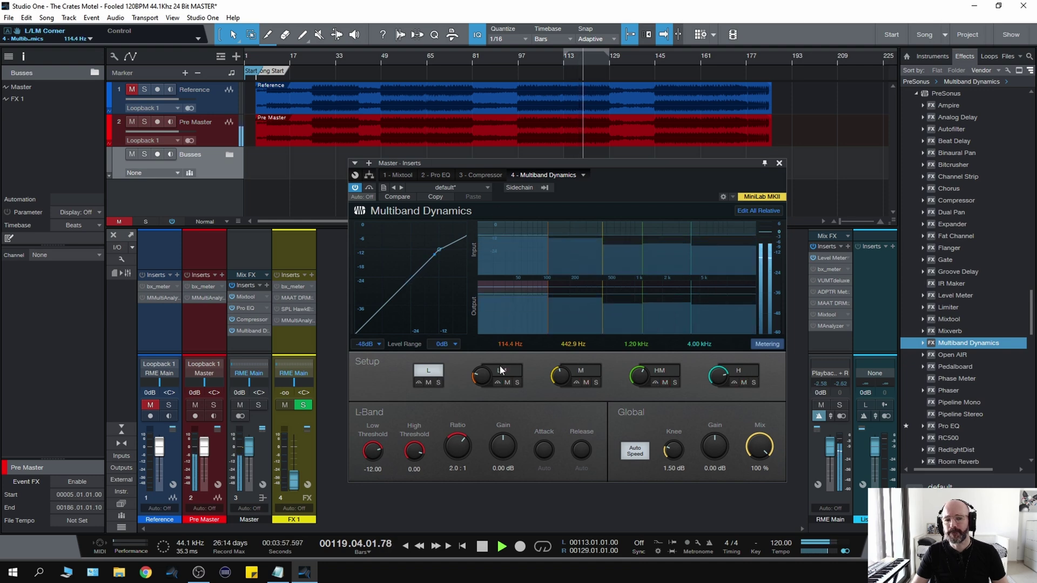
Step: Set the ratio of the Multiband Dynamics low band to 1.7:1 during playback
left_click_drag(453, 449, 451, 456)
scroll(453, 453, "up", 3)
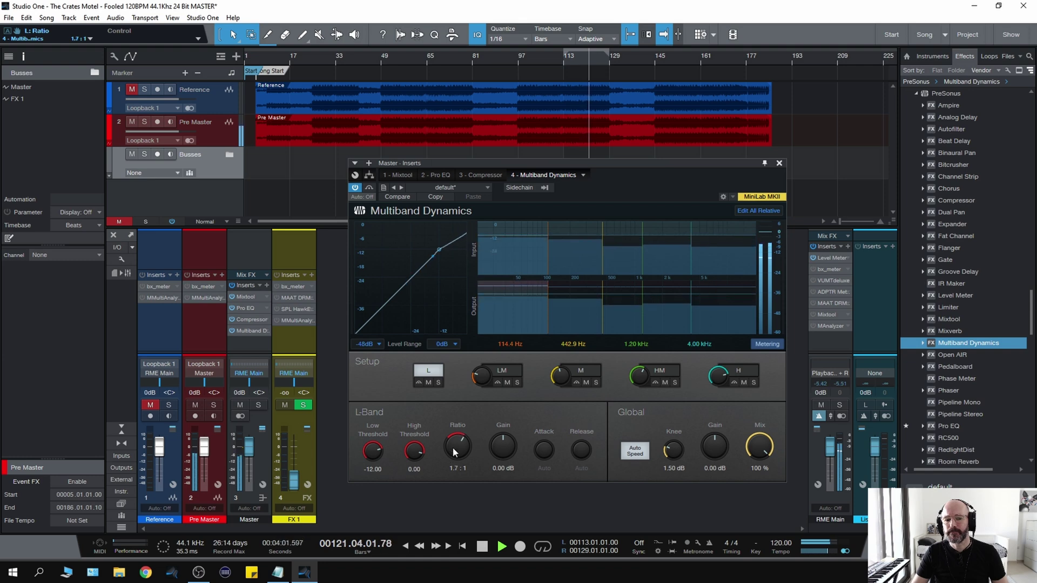
Step: Audition the low band in solo, set the low-mid band to -1.58 dB gain and 1.9:1 ratio, and check it in solo
left_click(438, 381)
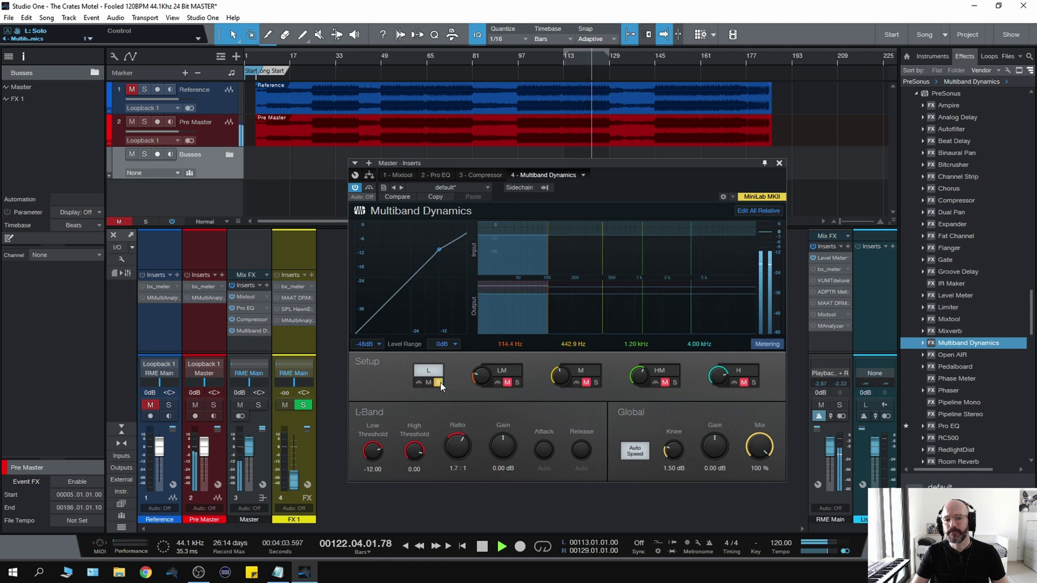
left_click(438, 382)
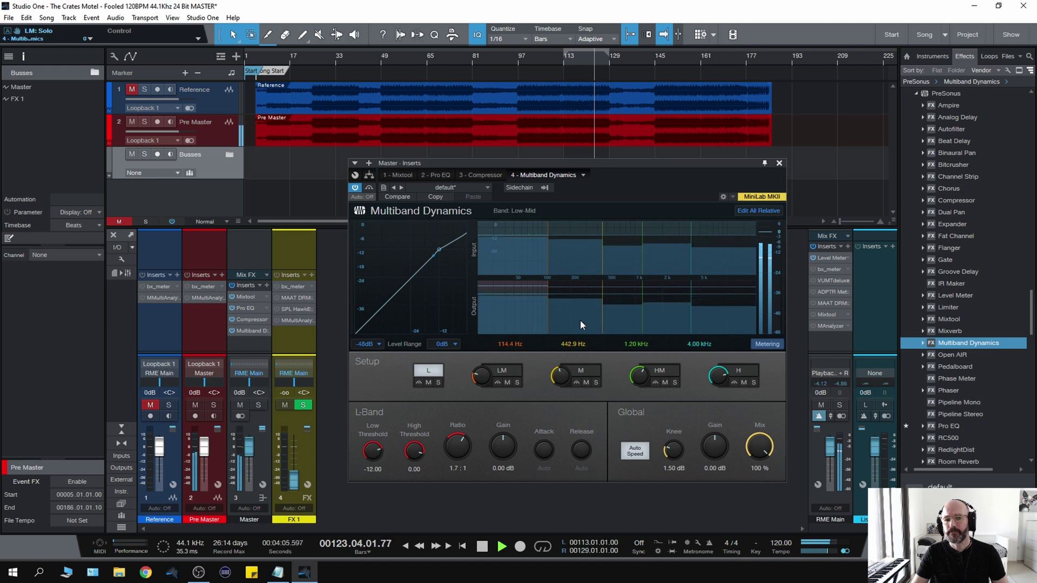
left_click(574, 300)
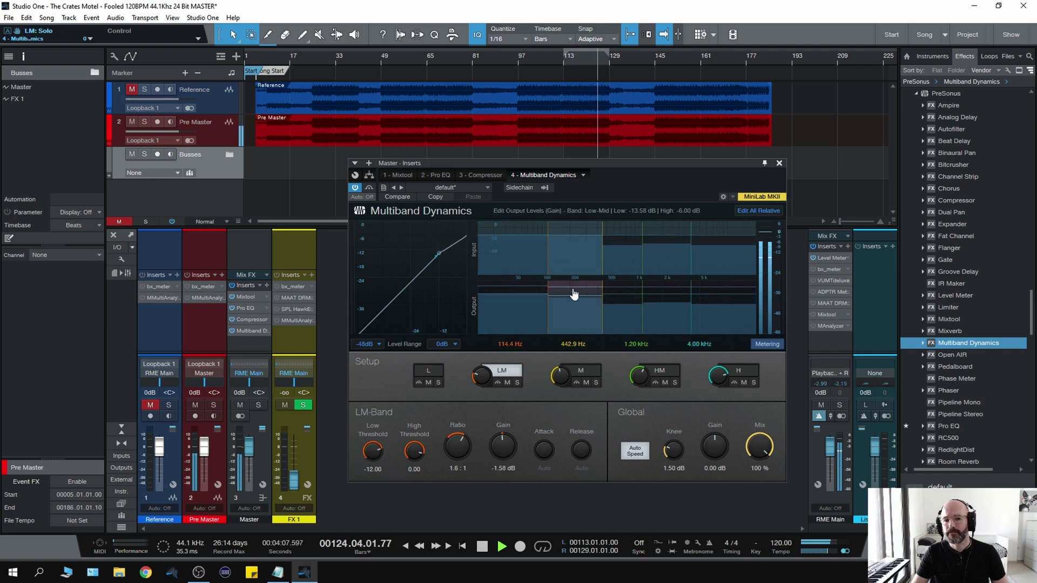
left_click_drag(574, 294, 571, 288)
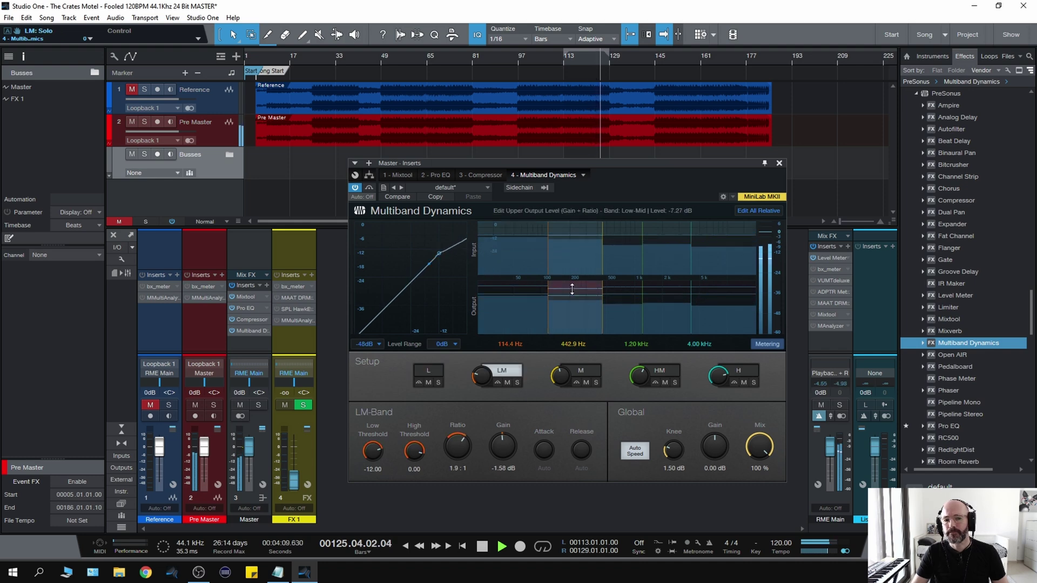
left_click(519, 383)
left_click(518, 383)
Step: Set the high band of Multiband Dynamics to 3.76 dB gain and a 5.4:1 ratio, and stop playback
left_click_drag(734, 291, 734, 288)
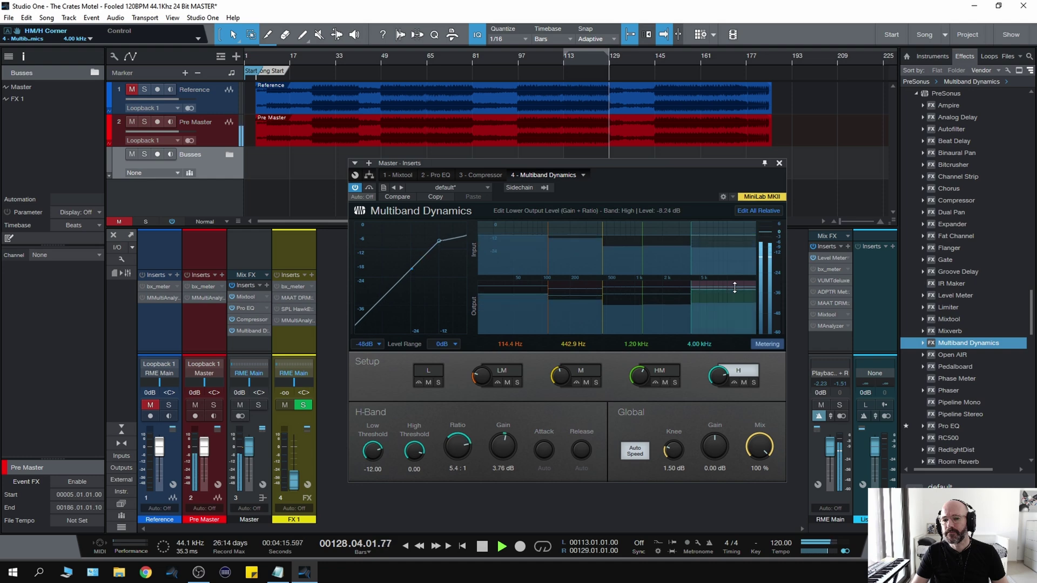
key("space")
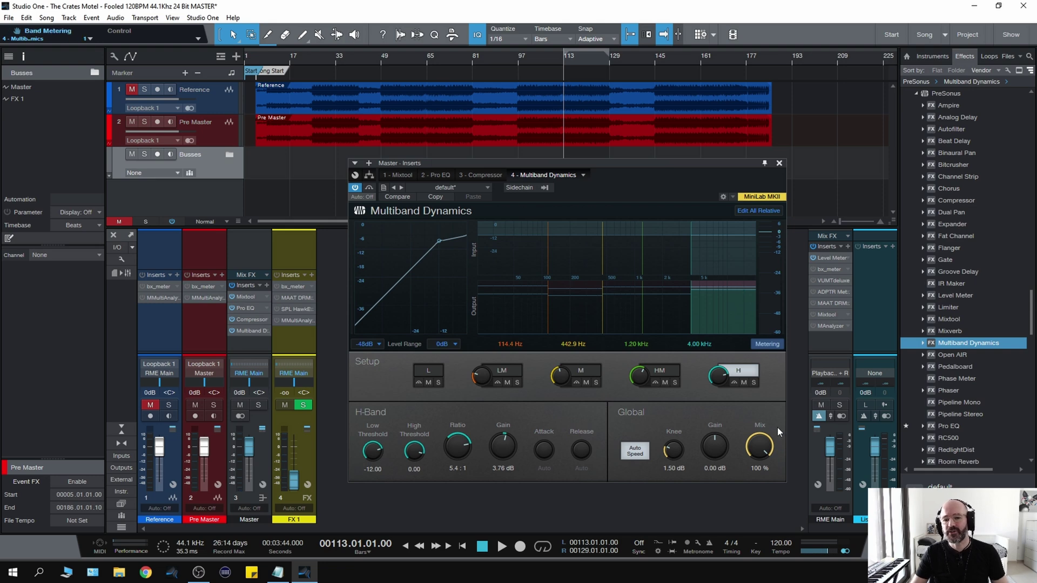
Step: Compare Multiband Dynamics bypassed and active during playback, and lower its global mix to 77%
key("space")
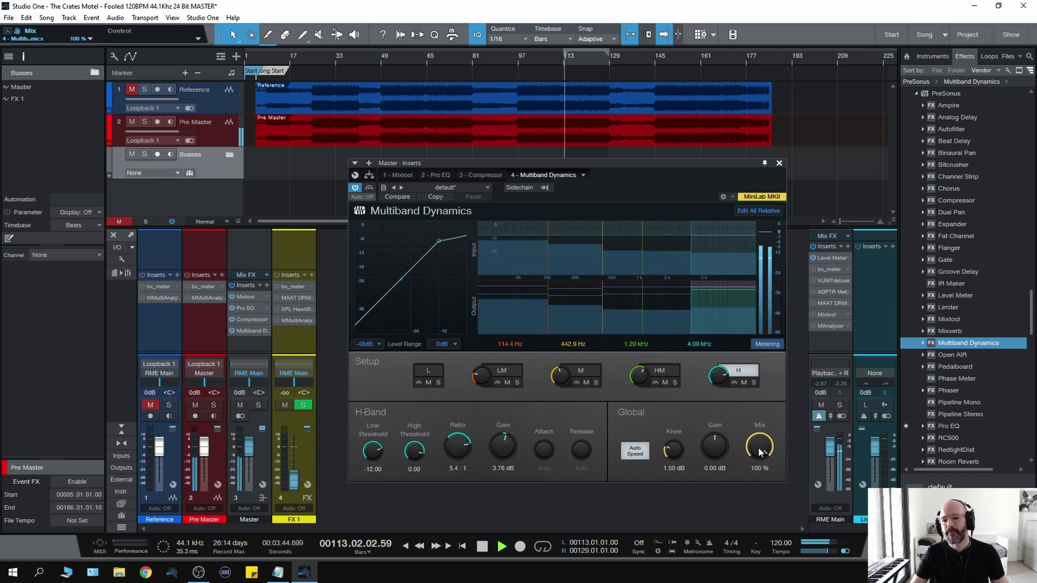
left_click(370, 187)
left_click(370, 188)
left_click_drag(758, 445, 755, 460)
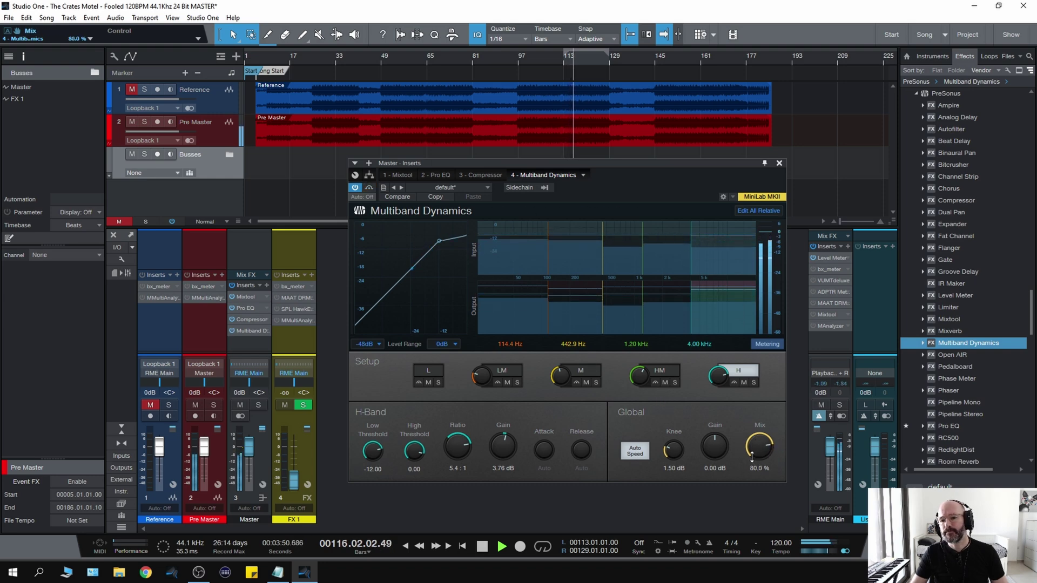
Step: Solo the high band, set its ratio to 4.5:1 and high threshold to -2.70 dB, and release the solo
left_click(753, 382)
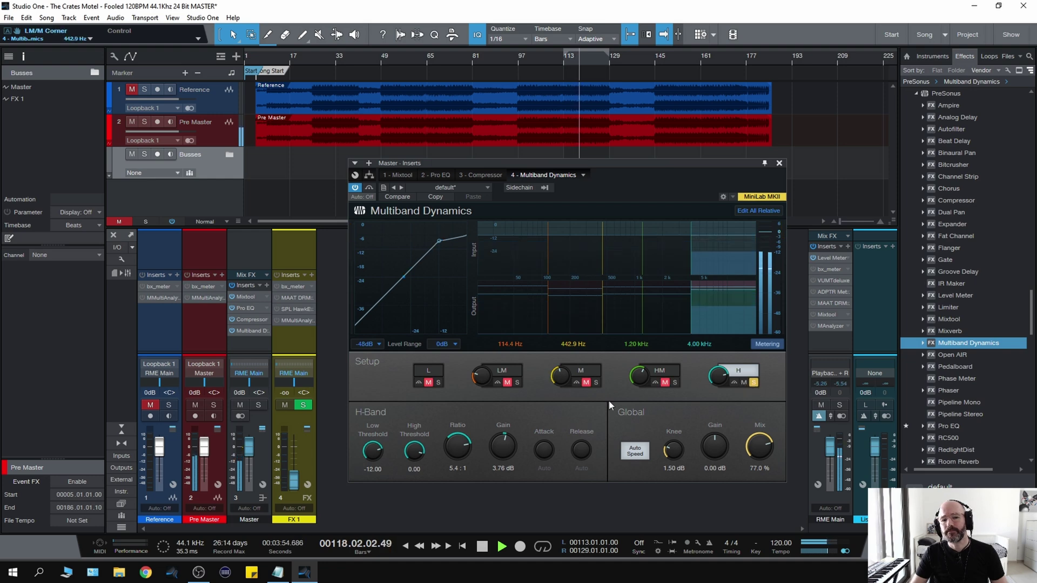
left_click_drag(455, 450, 453, 449)
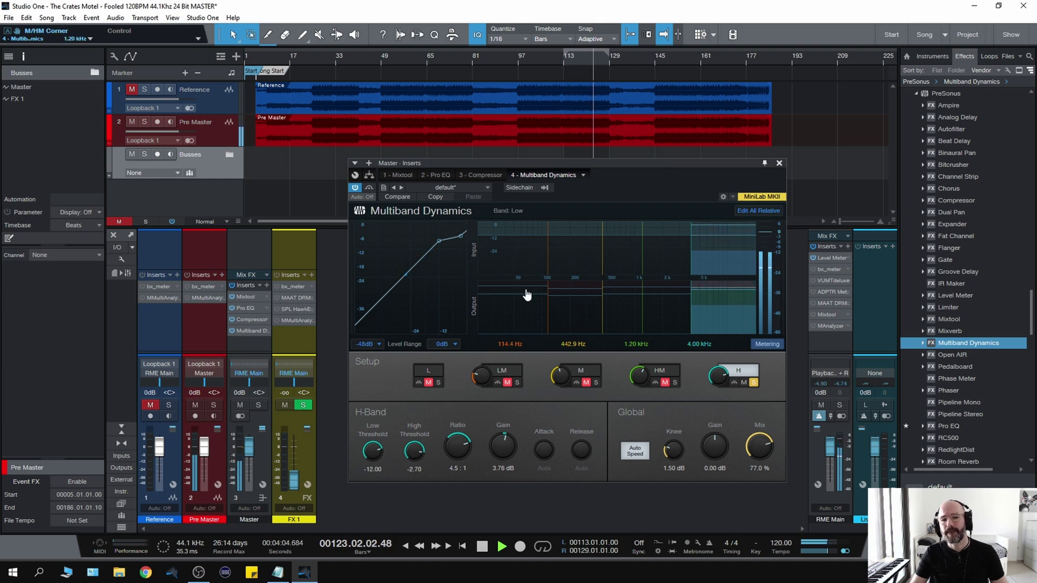
left_click(753, 382)
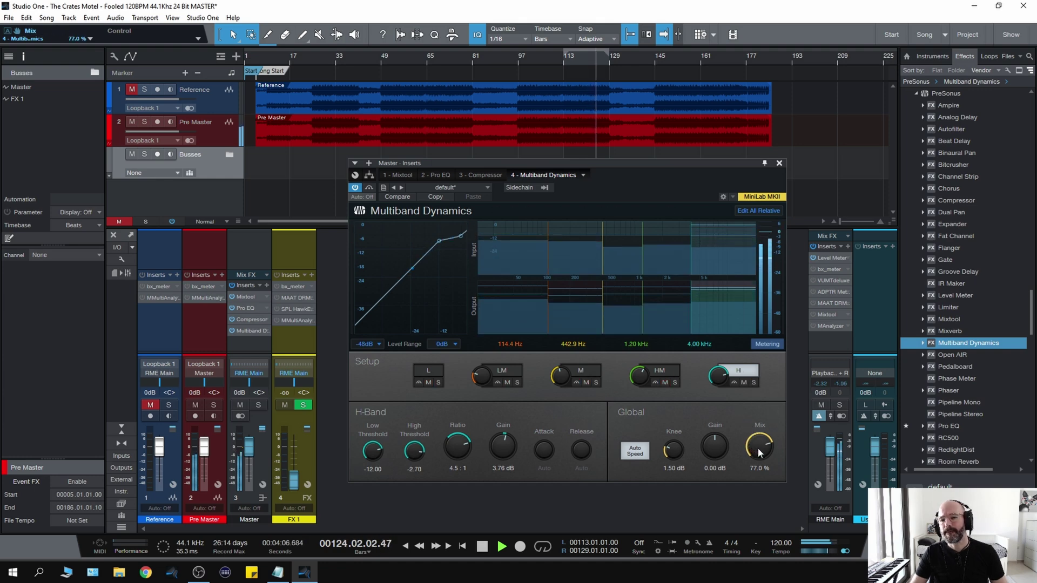
Step: Reset the Multiband Dynamics global mix to 100%, reduce it to 75.5% while listening, and stop playback
double_click(758, 448)
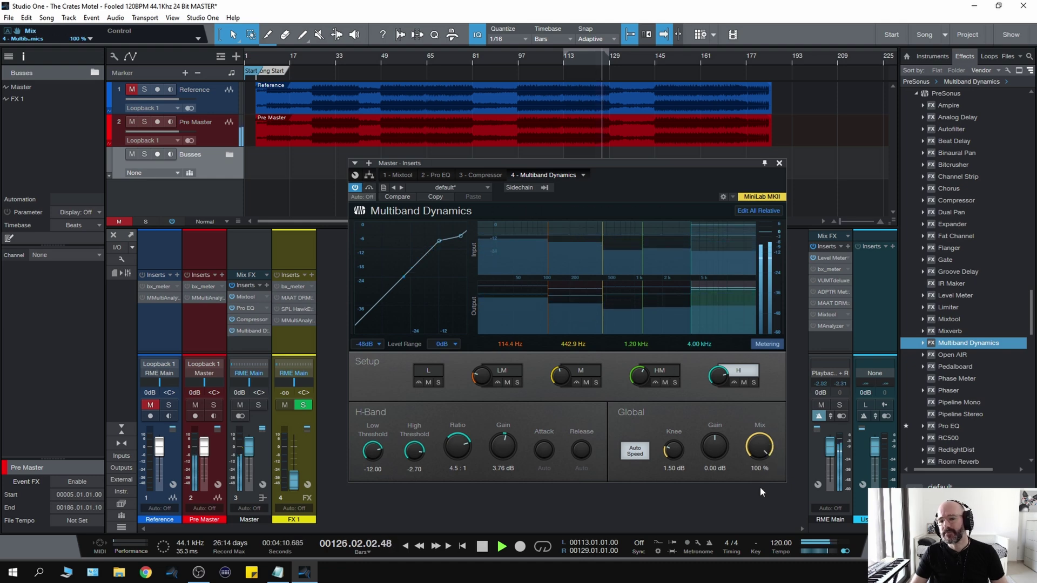
left_click_drag(751, 456, 748, 474)
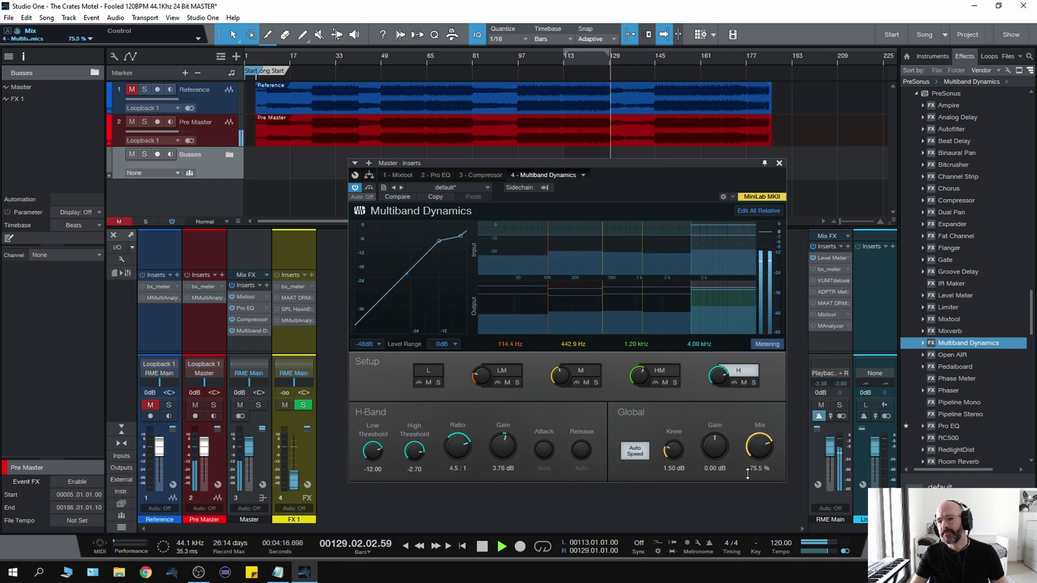
key("space")
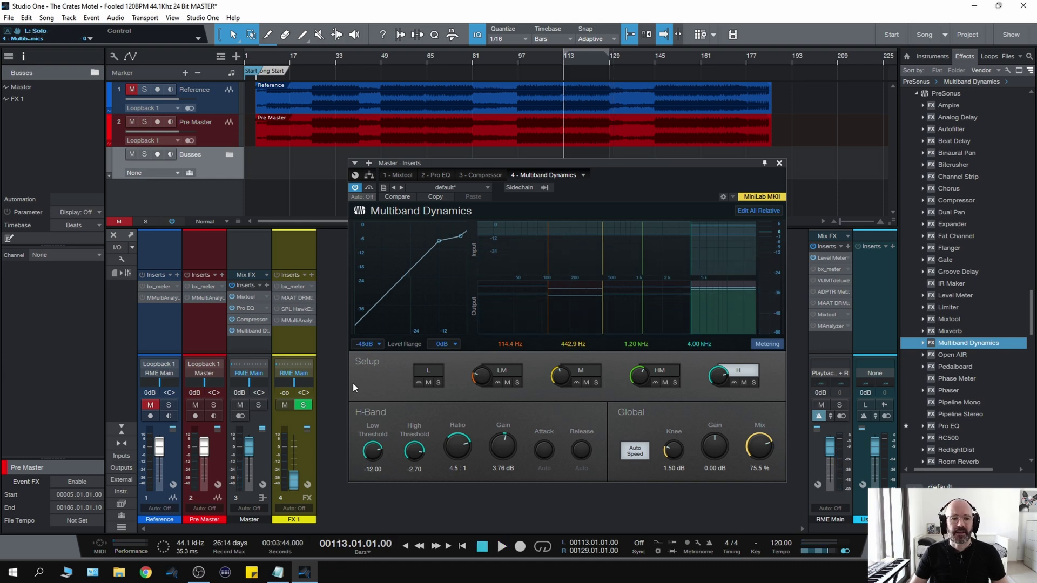
Step: Compare the Master insert chain off and on during playback, and set the Multiband Dynamics mix to 47.5%
key("space")
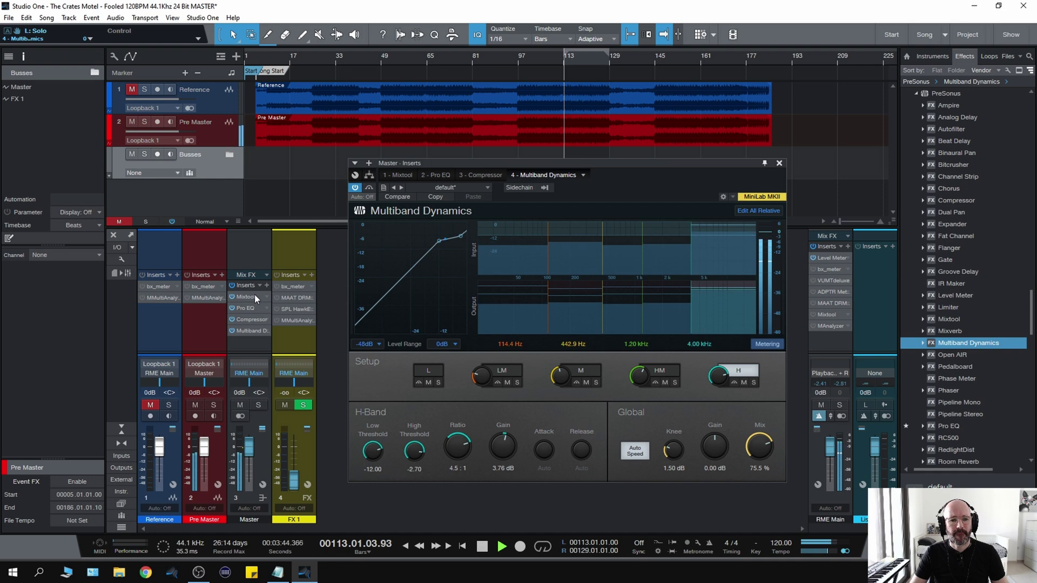
left_click(231, 286)
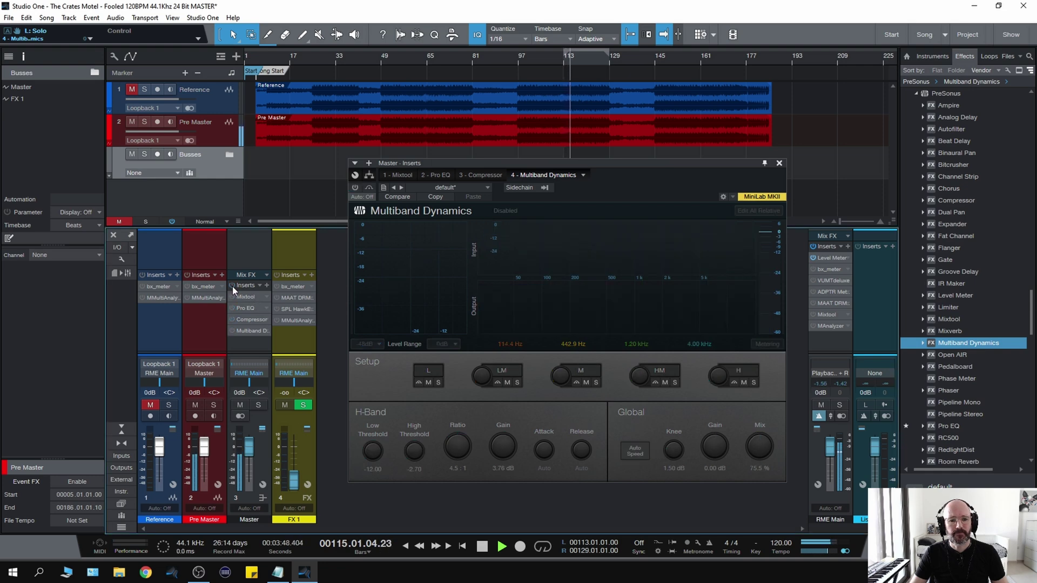
left_click(232, 286)
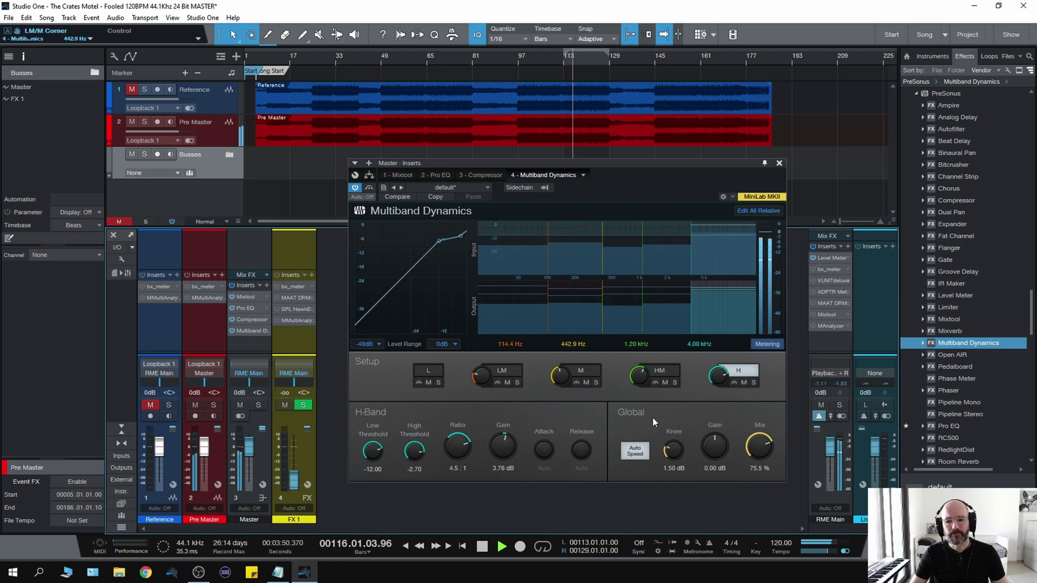
left_click_drag(759, 447, 749, 464)
key("space")
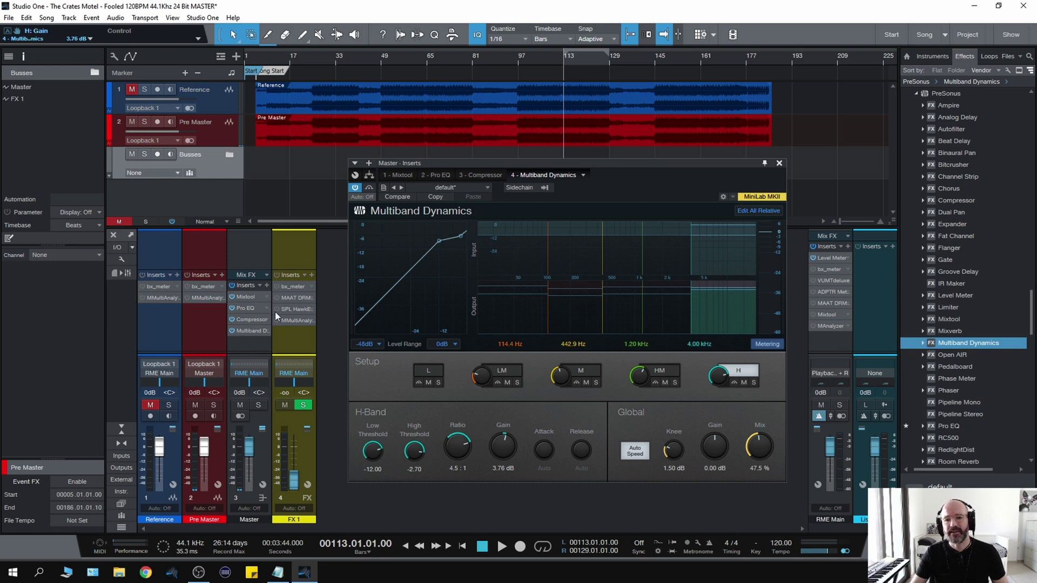
Step: Play the section repeatedly from bar 113, switching all Master inserts off and on to compare the processed and unprocessed sound
key("space")
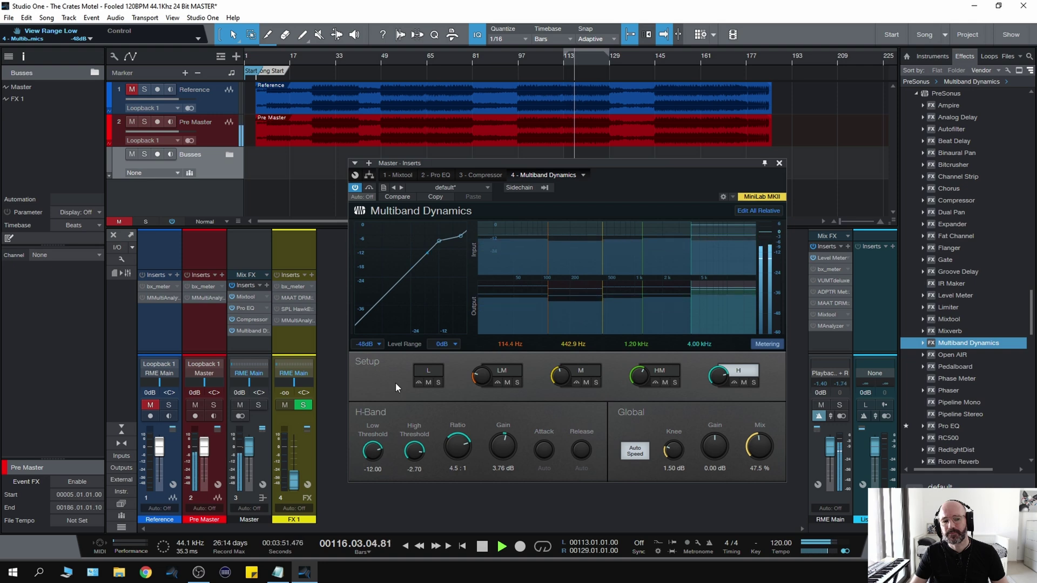
key("space")
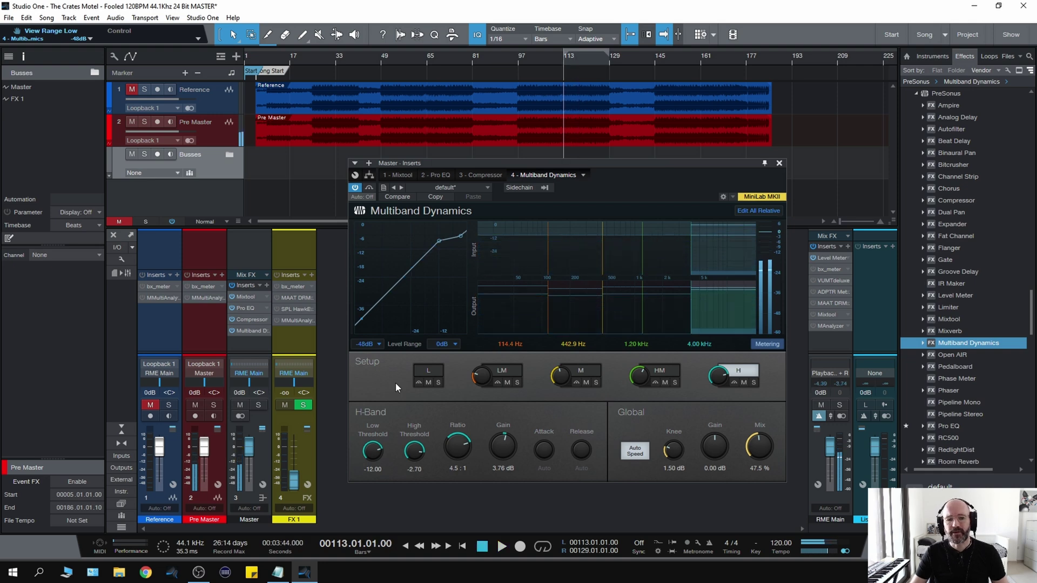
key("space")
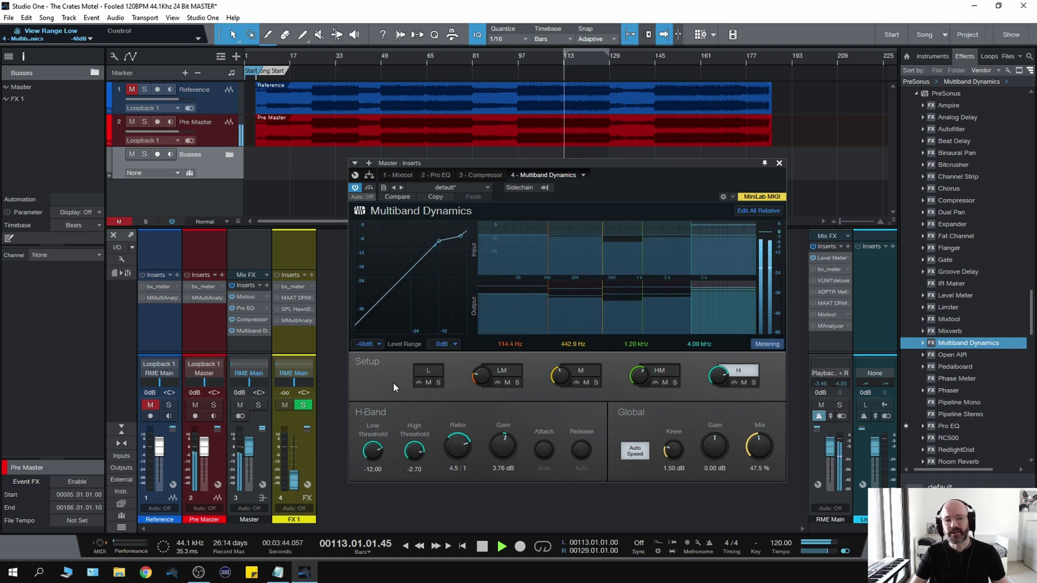
left_click(231, 285)
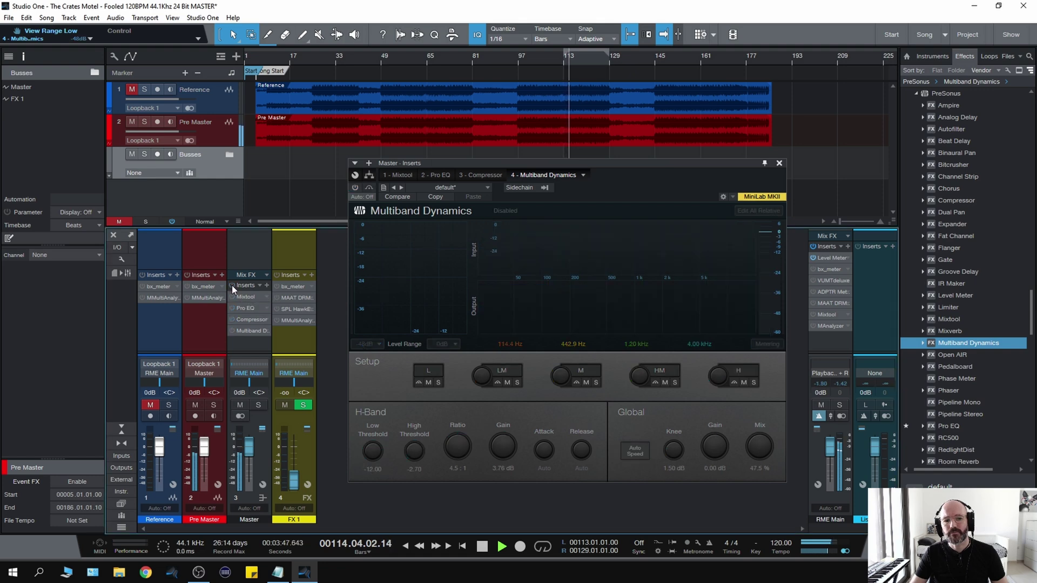
left_click(232, 285)
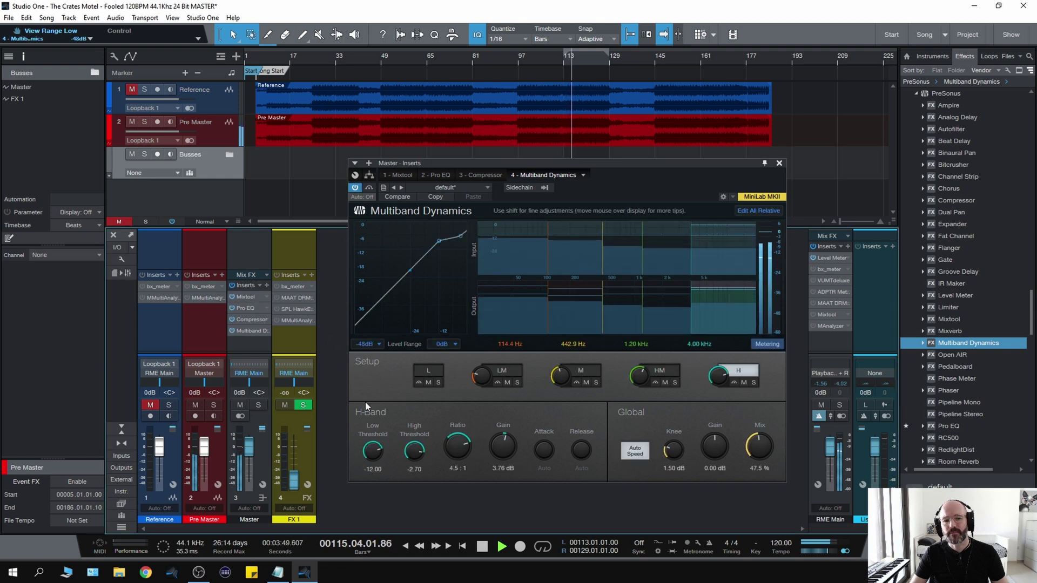
key("space")
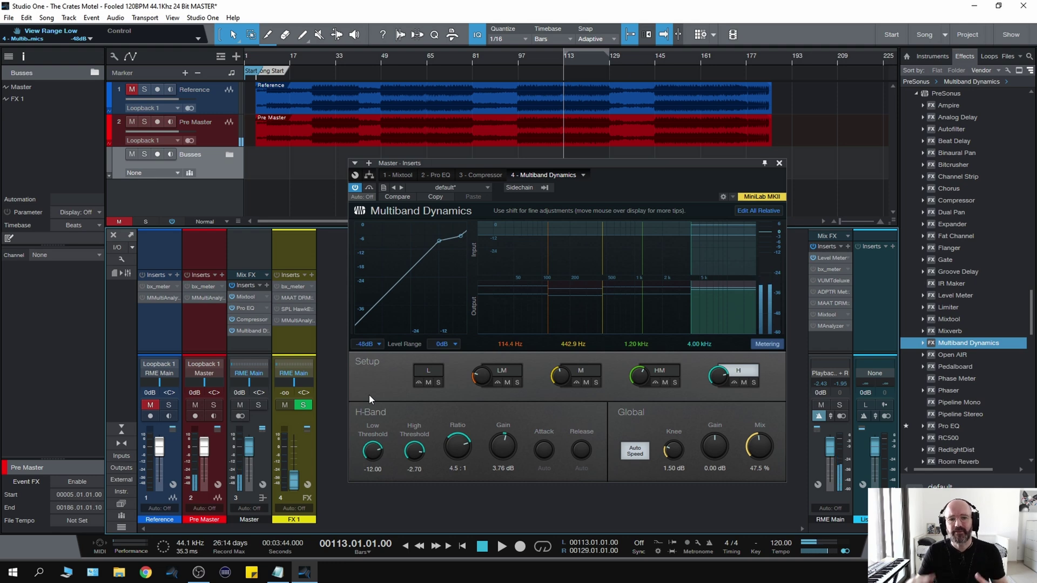
key("space")
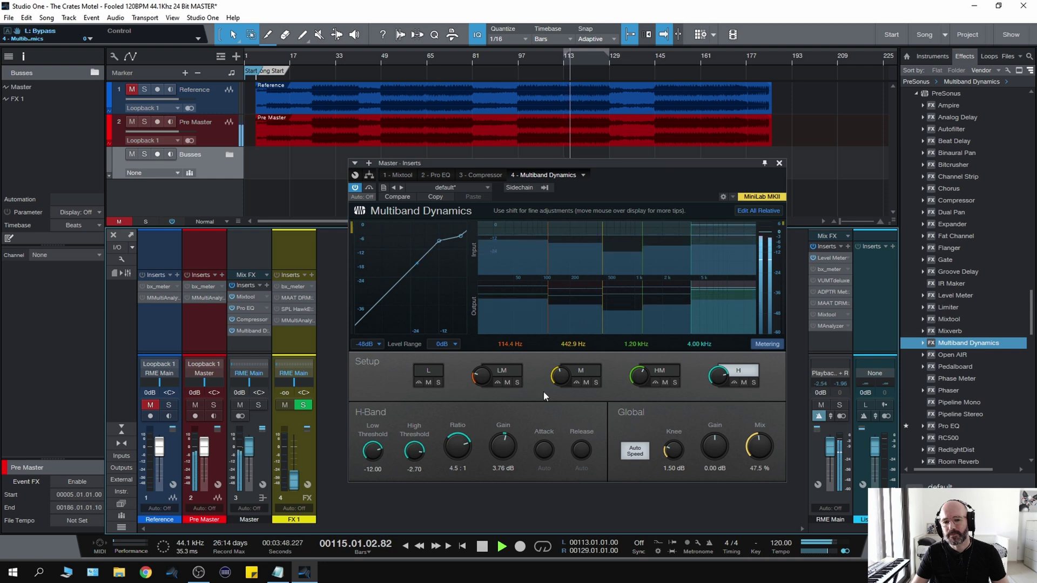
key("space")
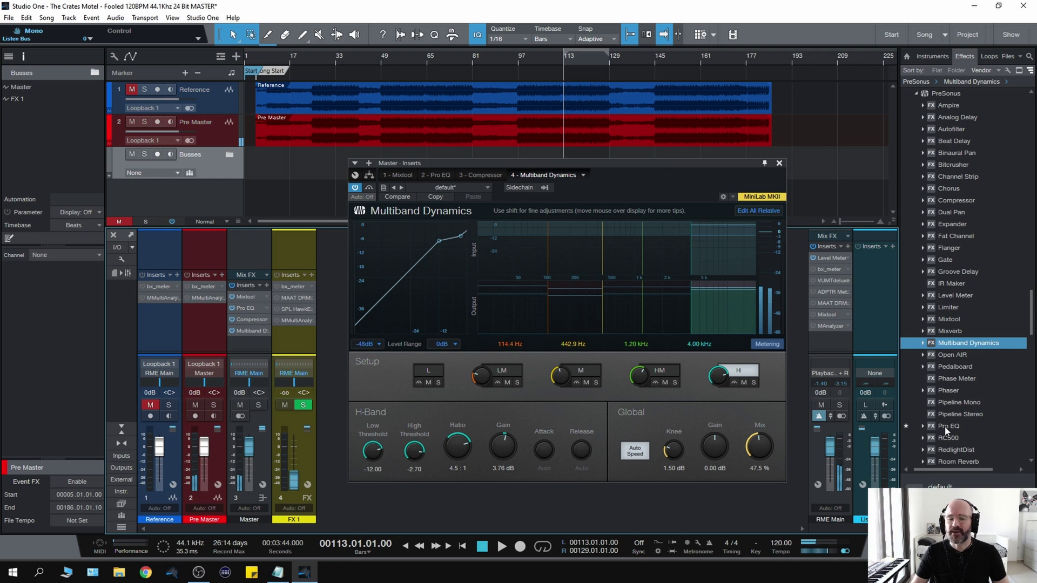
Step: Add a second Pro EQ after Multiband Dynamics, boosting LF 1.79 dB at 97.6 Hz and cutting LMF 1.98 dB at 222 Hz
left_click_drag(950, 428, 258, 343)
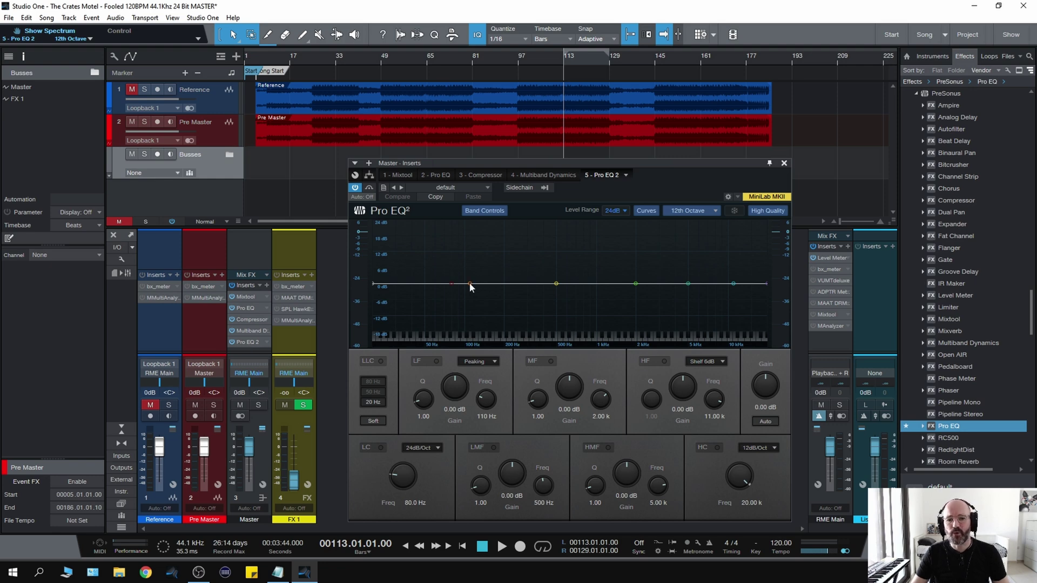
left_click_drag(469, 283, 463, 281)
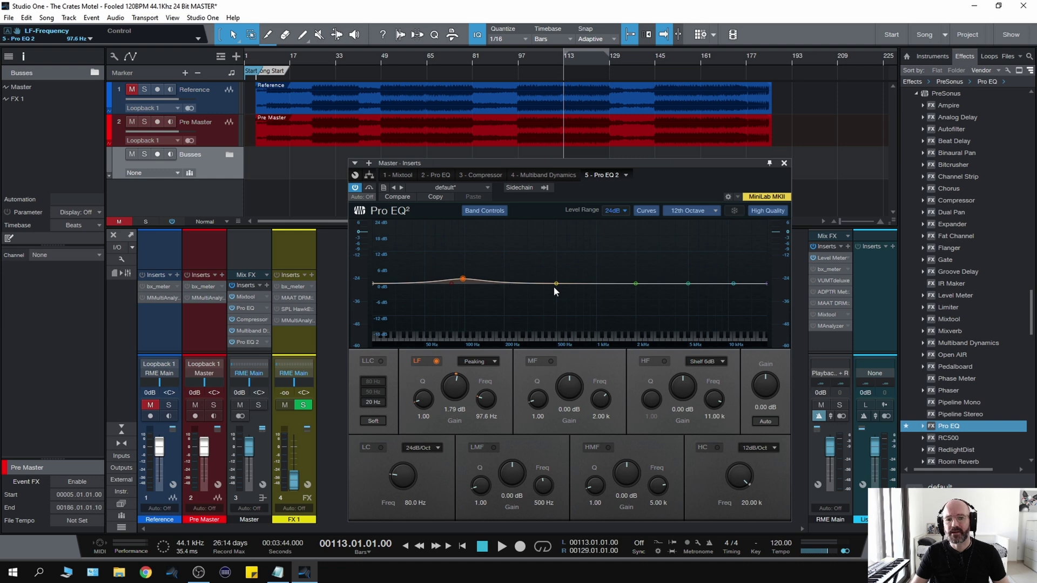
left_click_drag(556, 285, 507, 290)
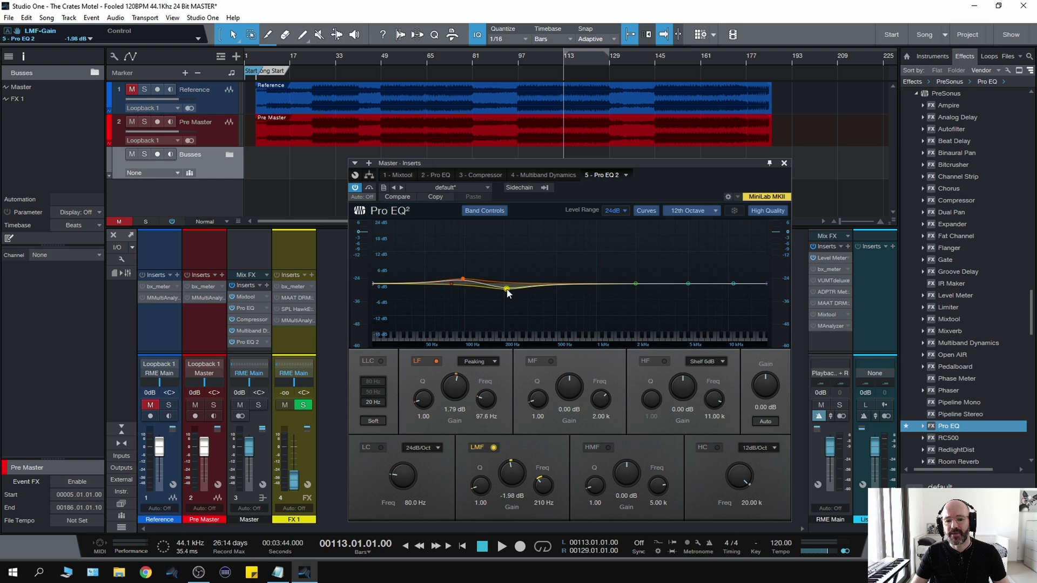
Step: Compare the second Pro EQ bypassed and active during playback, and raise its LF band to 2.58 dB at 96.7 Hz
key("space")
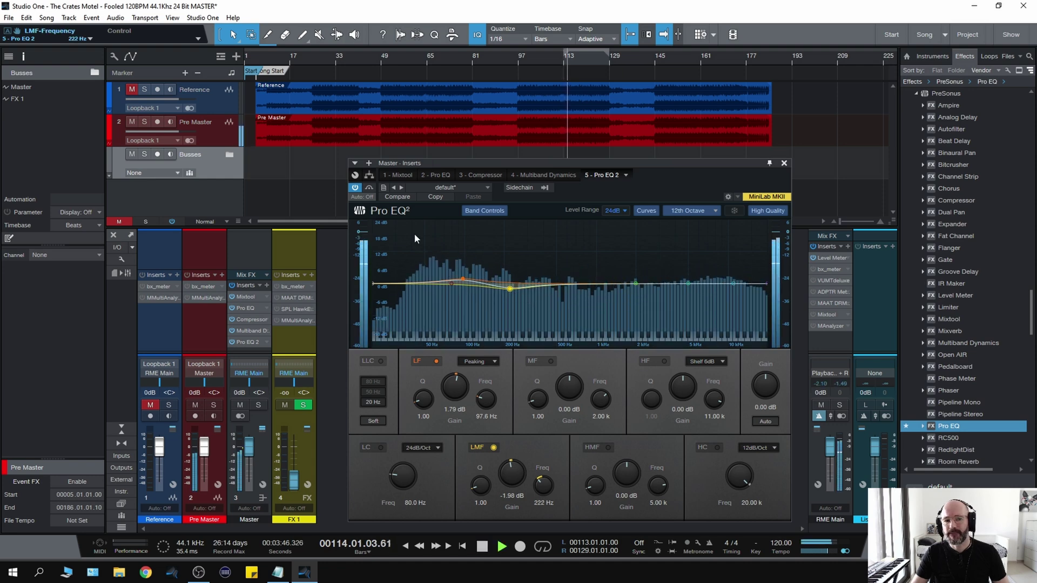
left_click(370, 186)
left_click(371, 186)
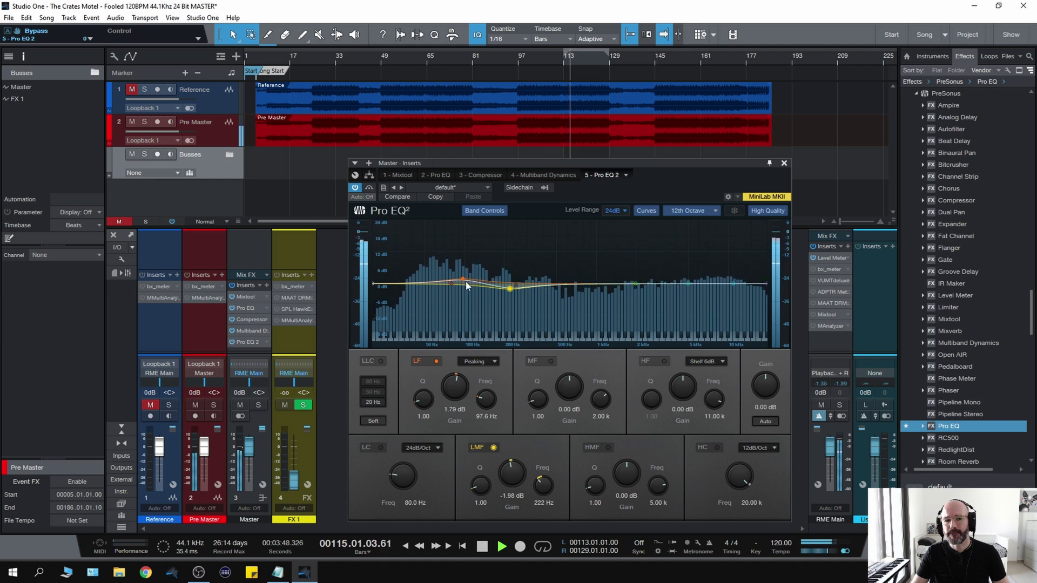
left_click_drag(462, 280, 463, 277)
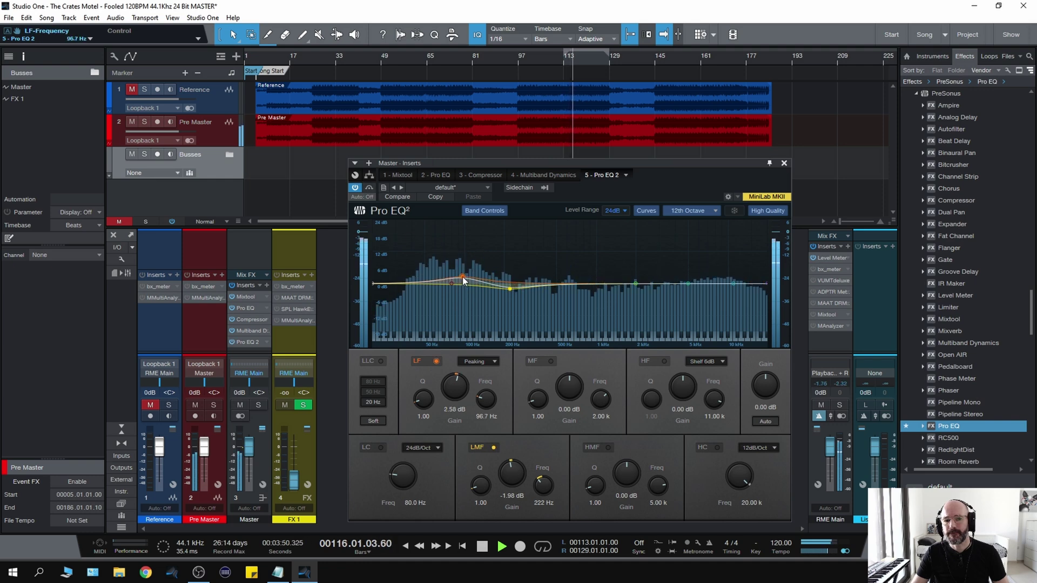
Step: Boost HMF 1.98 dB at 5.04 kHz with Q 1.90 and HF 2.58 dB at 11.79 kHz, and compare the EQ against bypass
left_click_drag(686, 284, 737, 277)
scroll(688, 273, "up", 3)
scroll(688, 274, "up", 2)
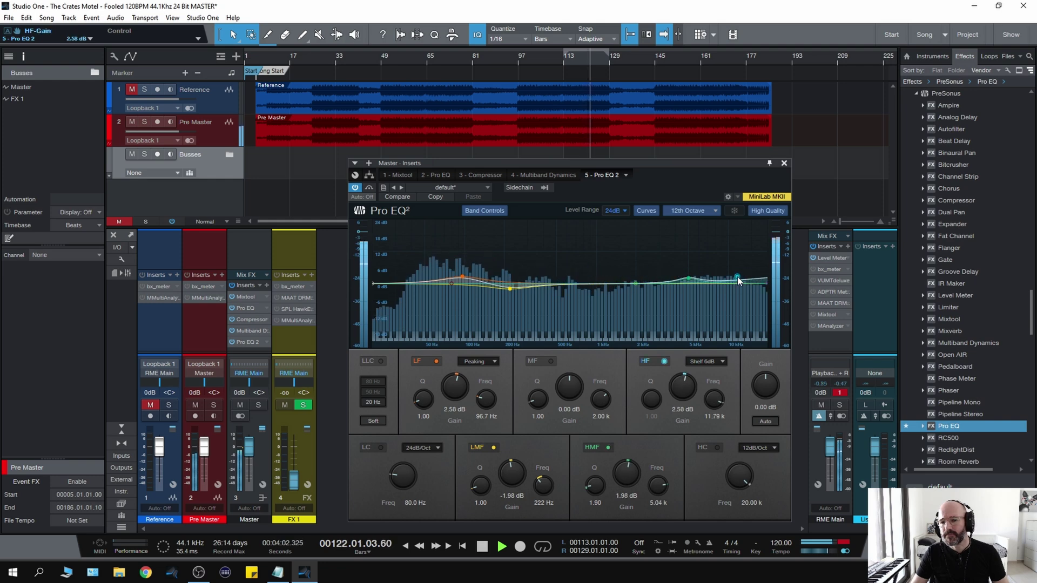
left_click(370, 187)
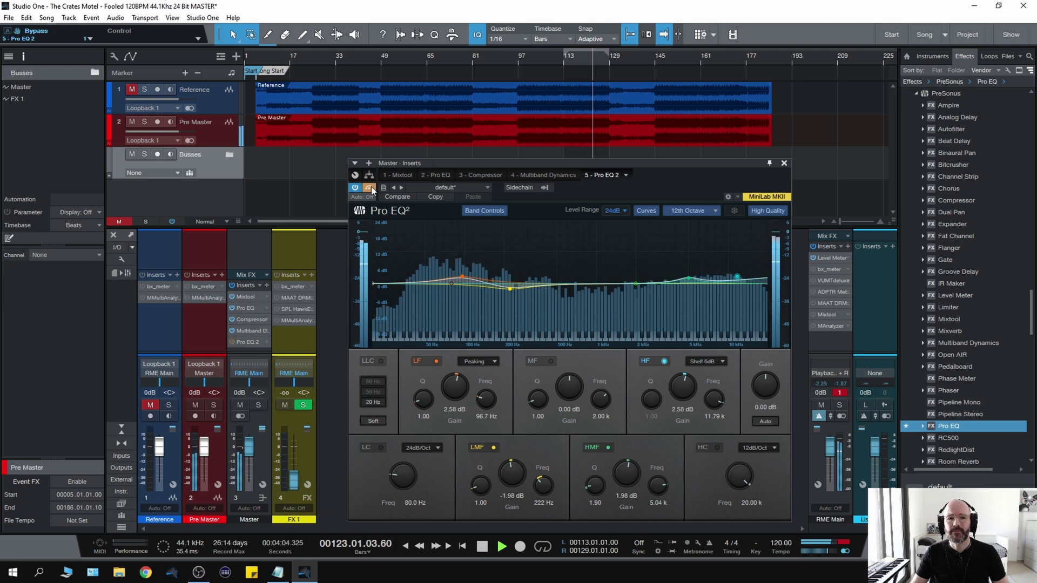
left_click(371, 188)
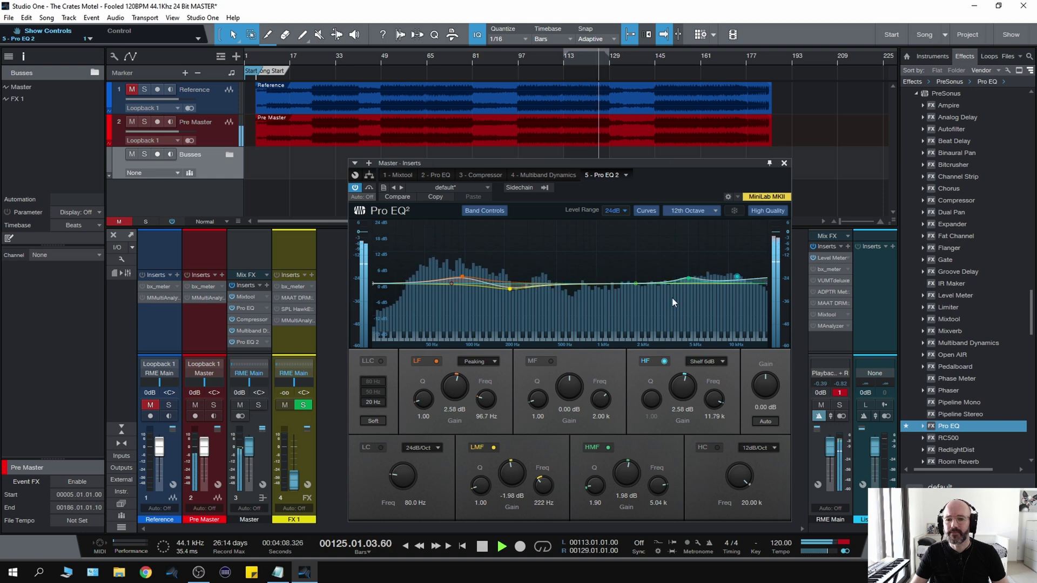
Step: Lower the second Pro EQ's HF gain to 1.38 dB and play the section from bar 113 repeatedly to judge it
scroll(677, 385, "down", 6)
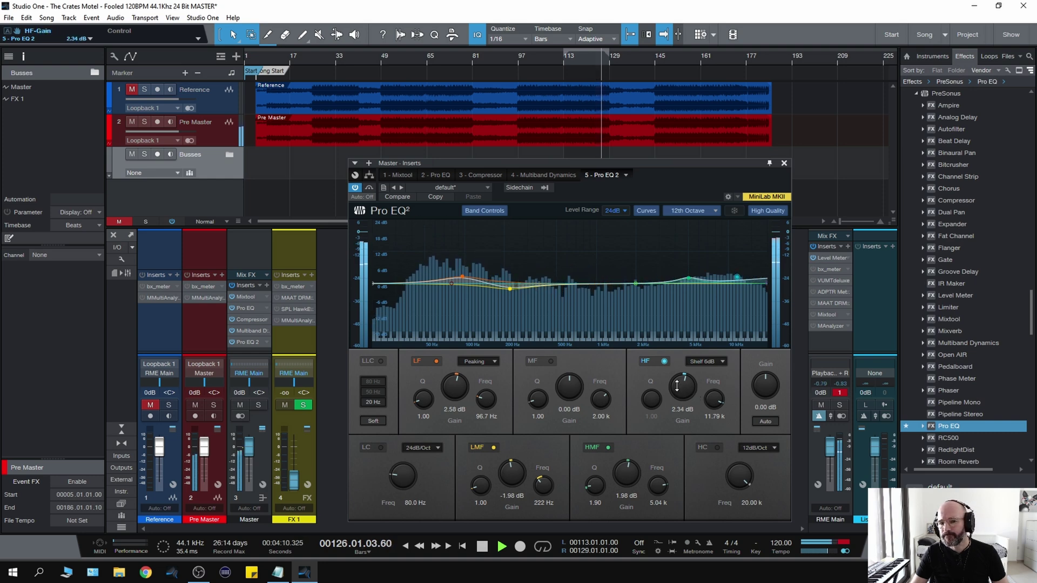
key("space")
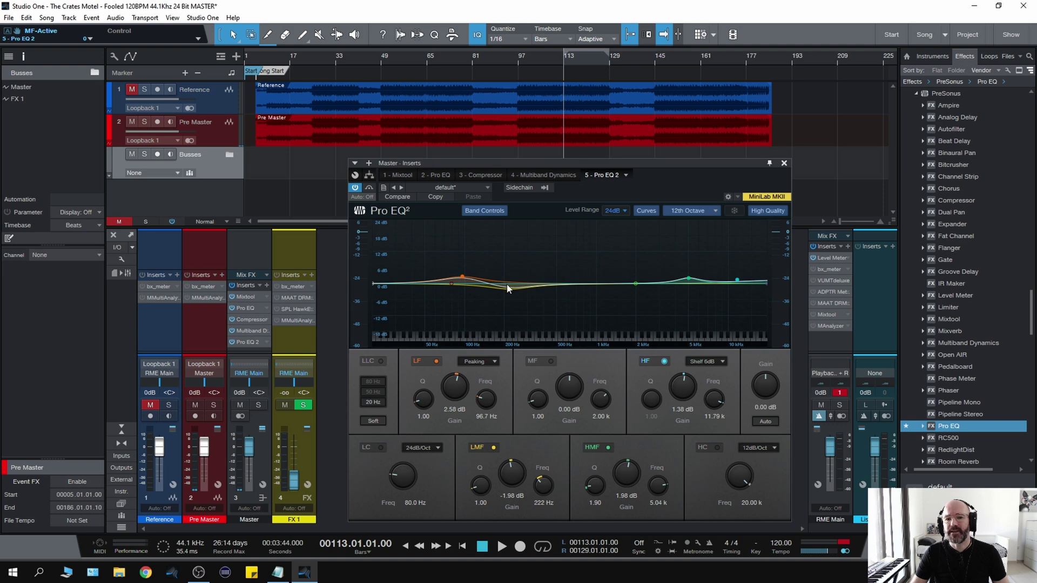
key("space")
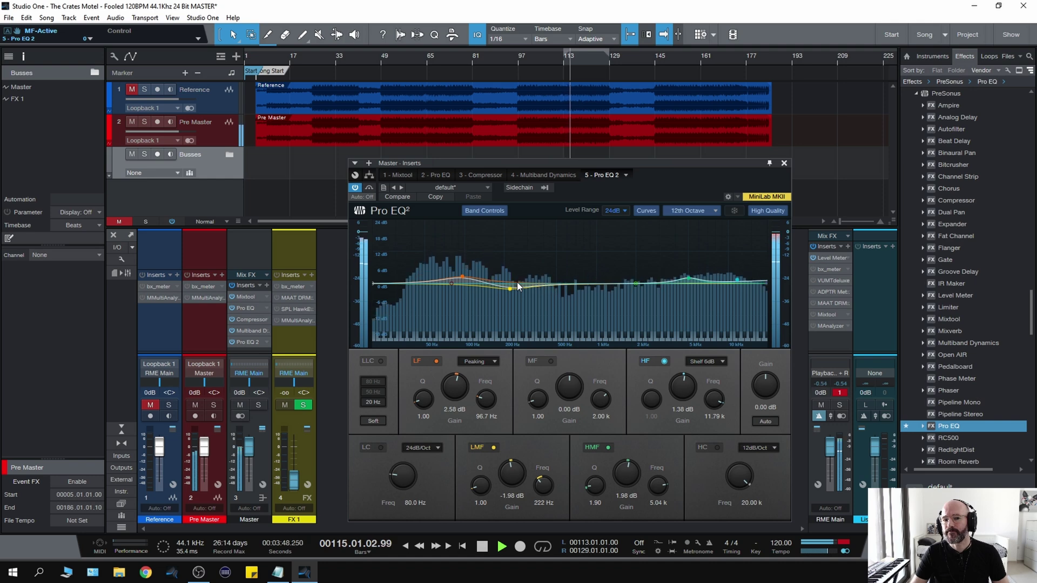
key("space")
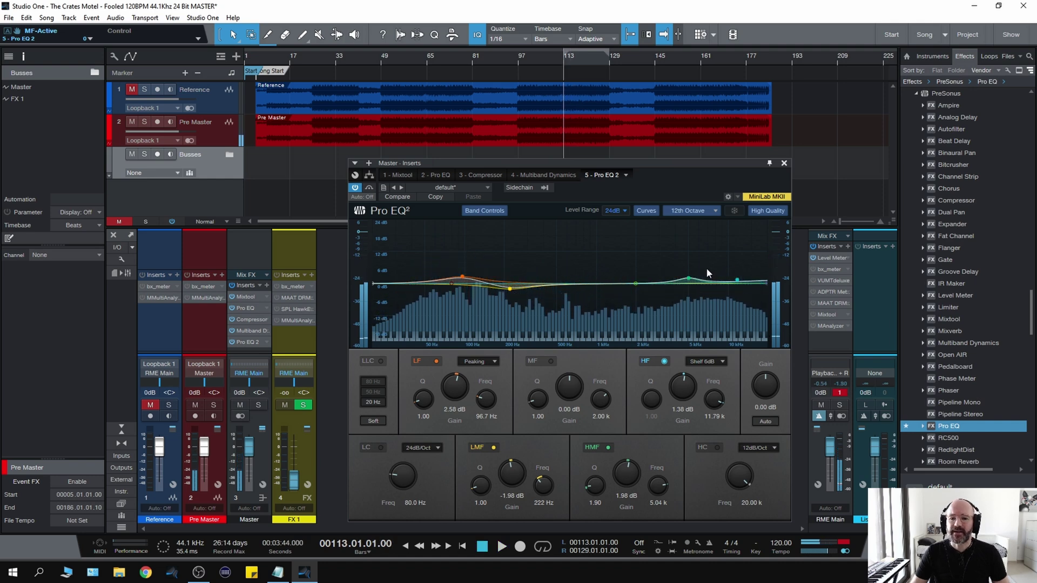
key("space")
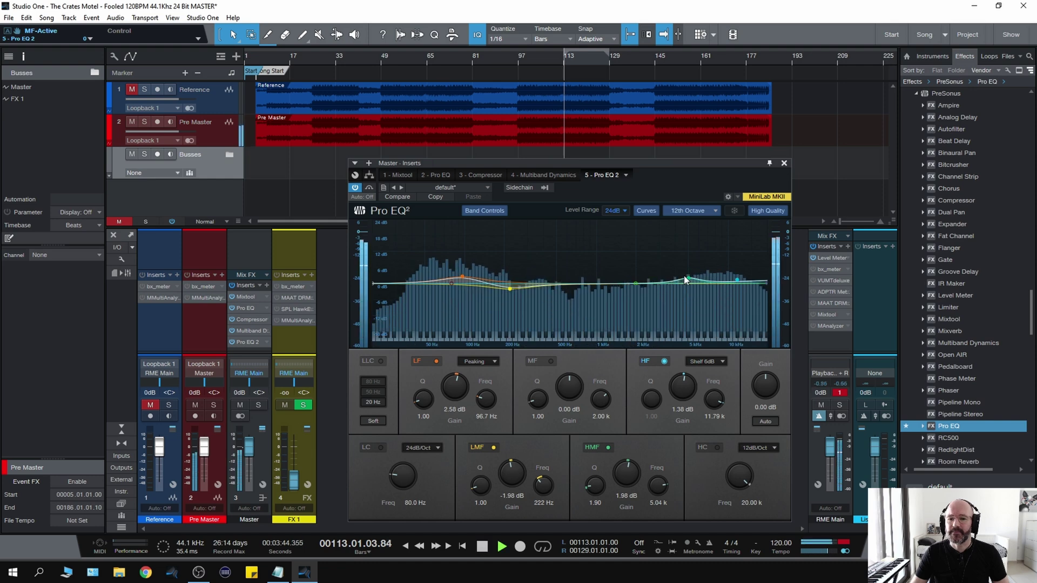
key("space")
Step: Set the HF band to 1.98 dB at 11.68 kHz and switch the band off during playback to hear its effect
left_click_drag(738, 283, 735, 280)
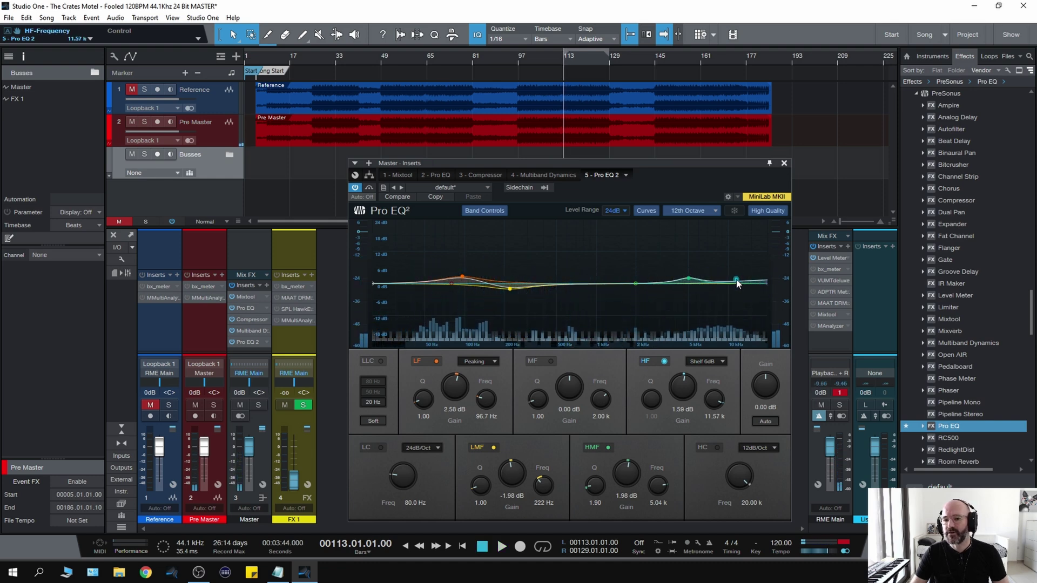
key("space")
double_click(734, 279)
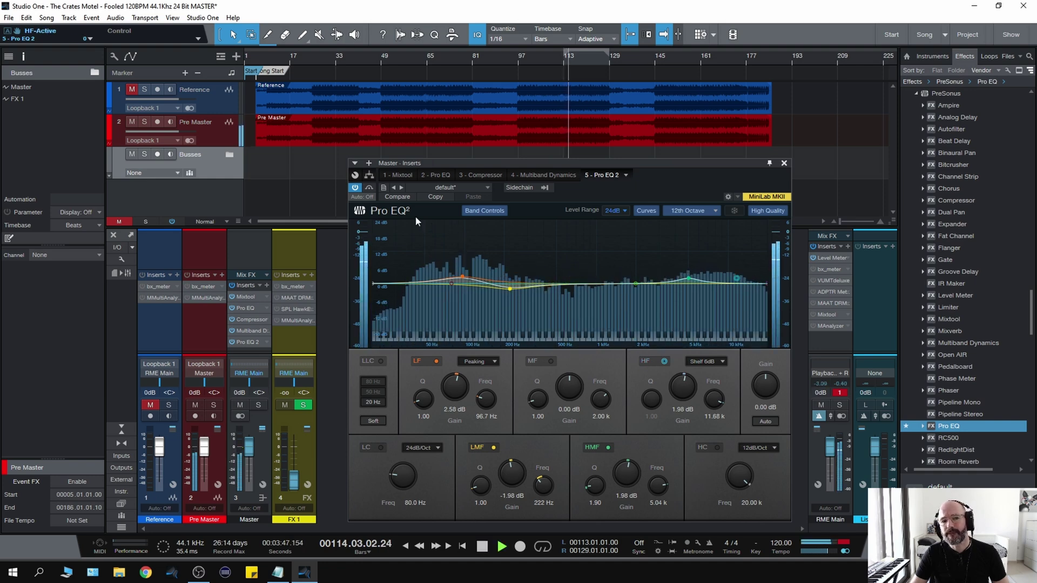
Step: Compare the second Pro EQ with its bypass, and all Master inserts off and on, during playback
left_click(370, 187)
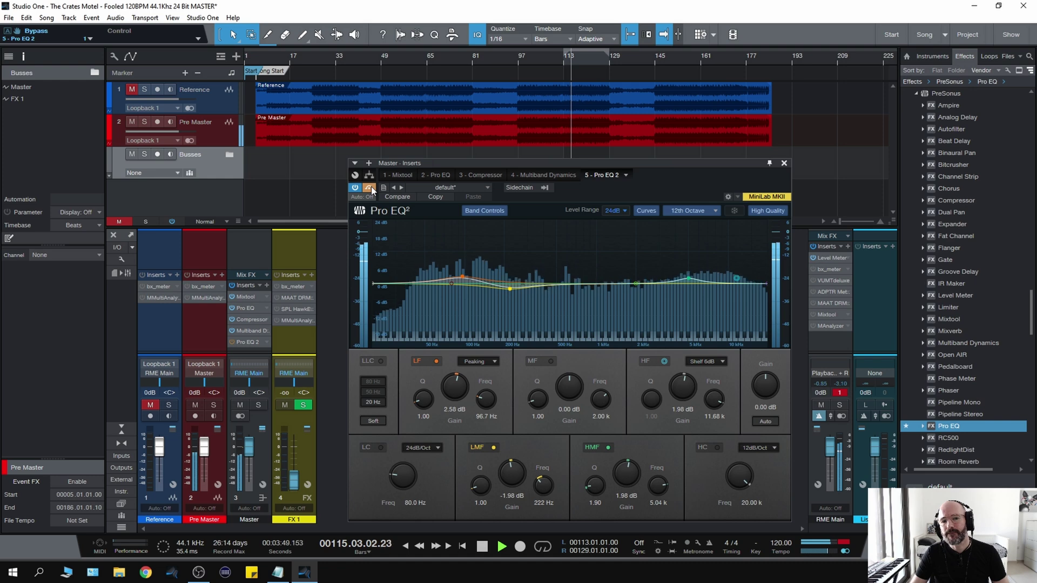
left_click(369, 187)
left_click(232, 285)
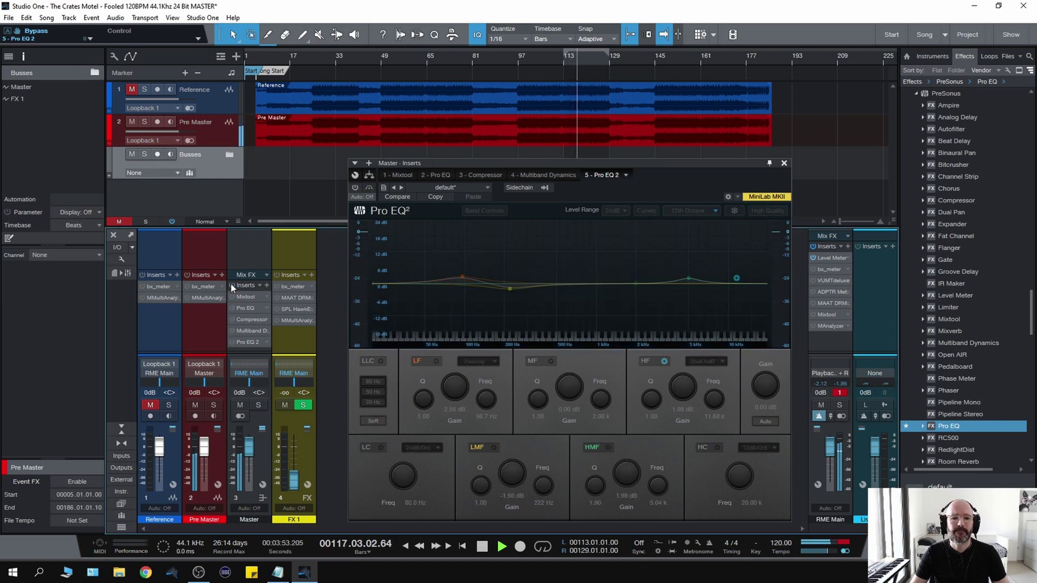
left_click(231, 285)
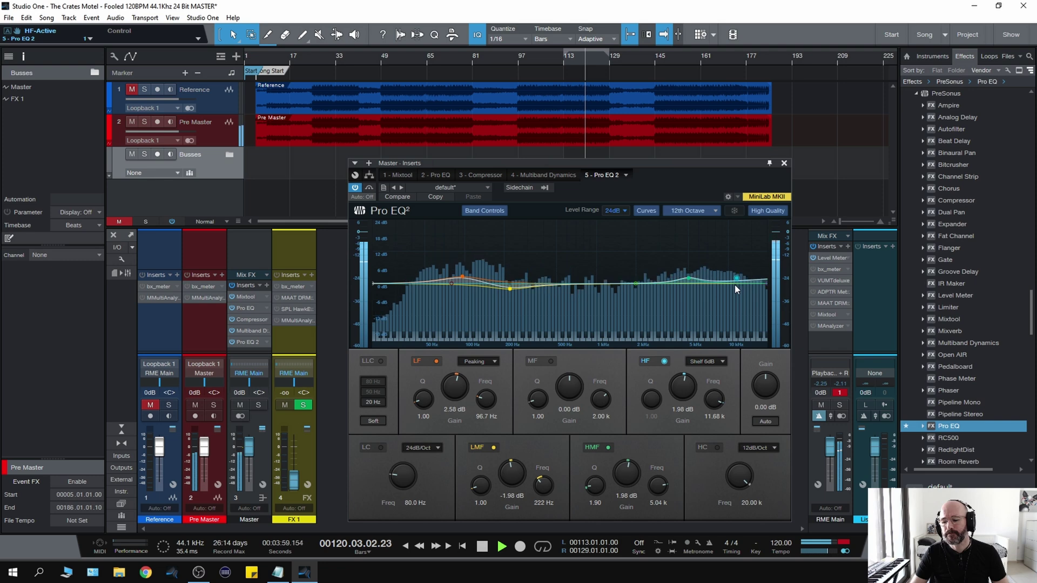
key("space")
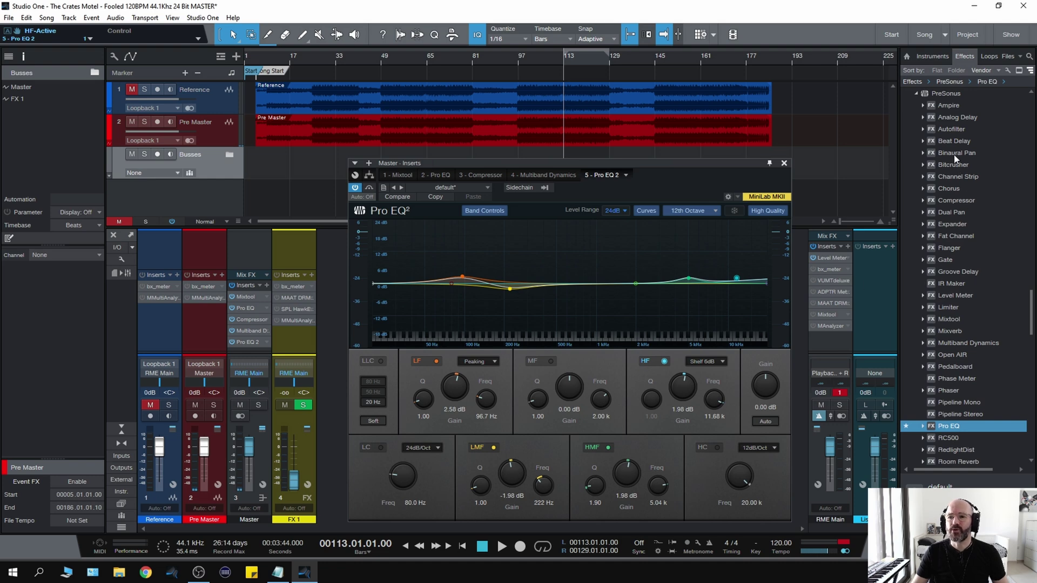
Step: Insert Binaural Pan after the second Pro EQ on the Master channel and play the section from bar 113
left_click_drag(948, 152, 259, 348)
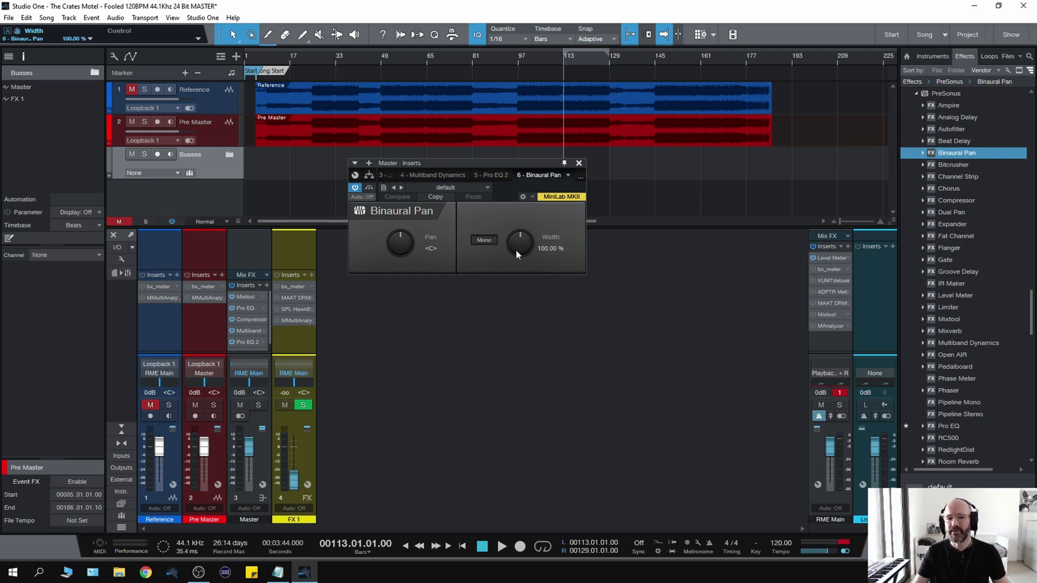
key("space")
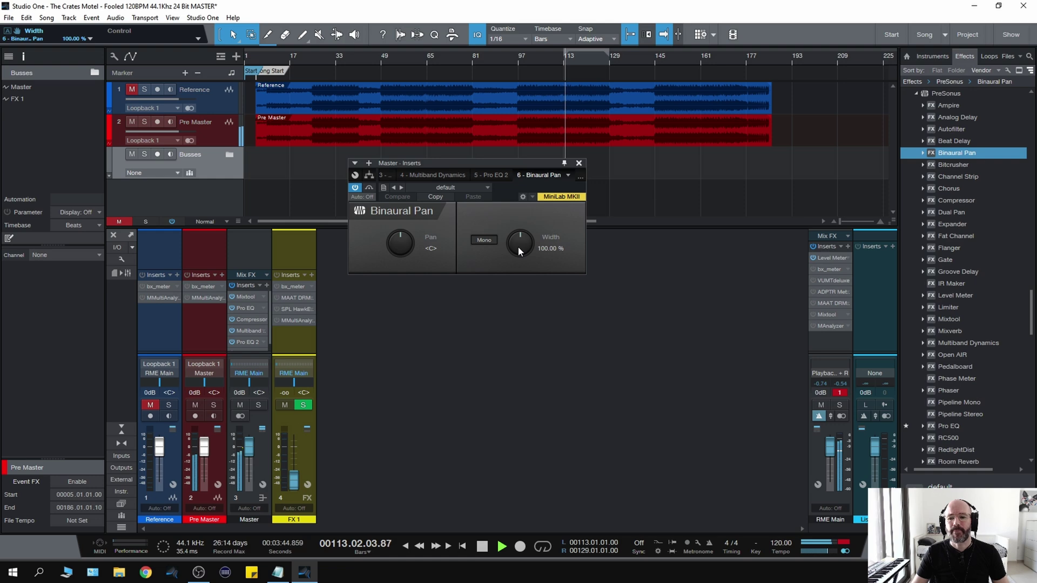
key("space")
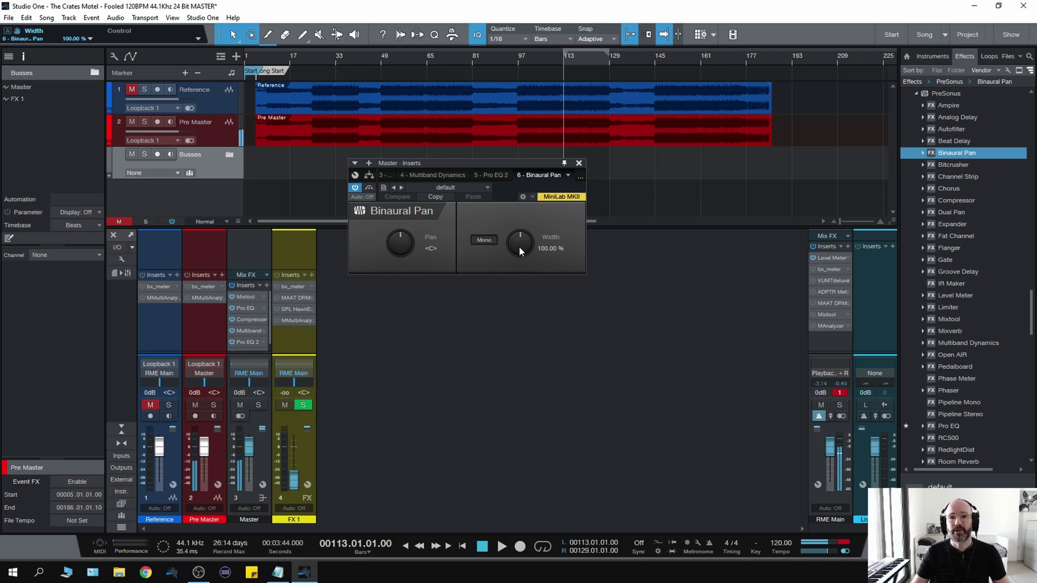
Step: Try narrowing Binaural Pan's width to 0 %, 85 % and 93 % while listening to the section
left_click_drag(519, 244, 533, 290)
key("space")
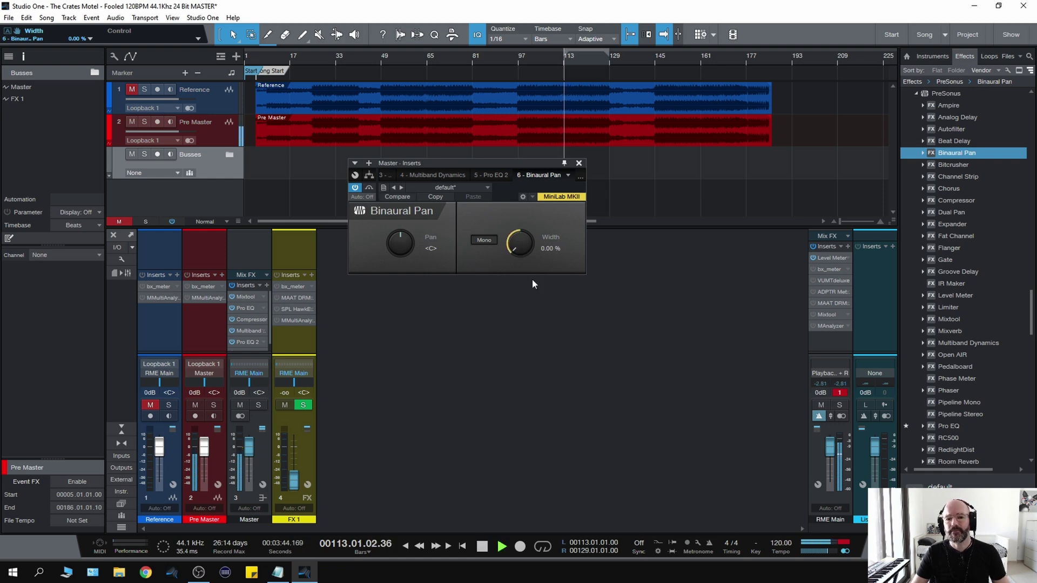
left_click_drag(517, 247, 521, 208)
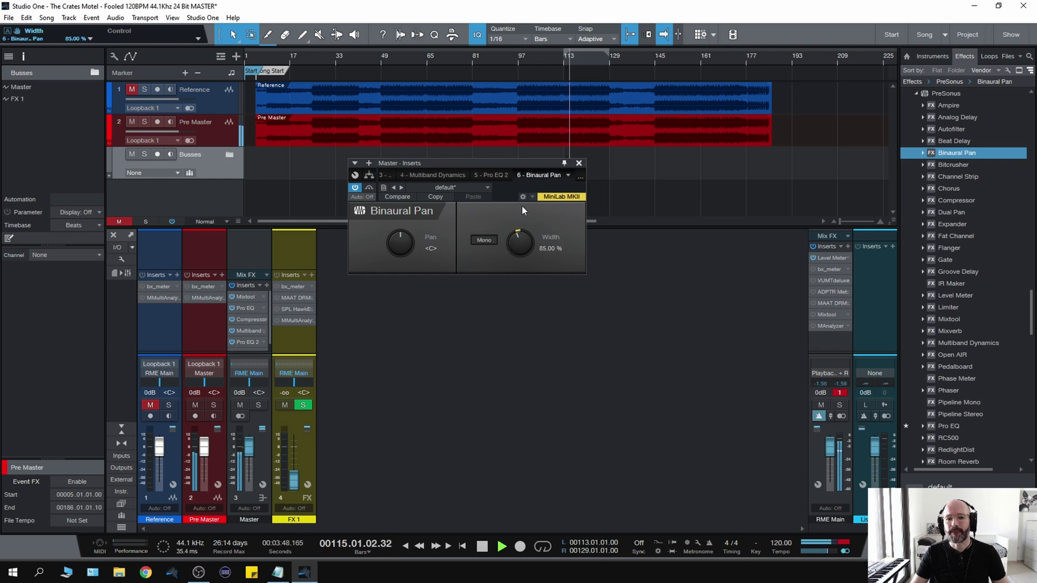
left_click(488, 240)
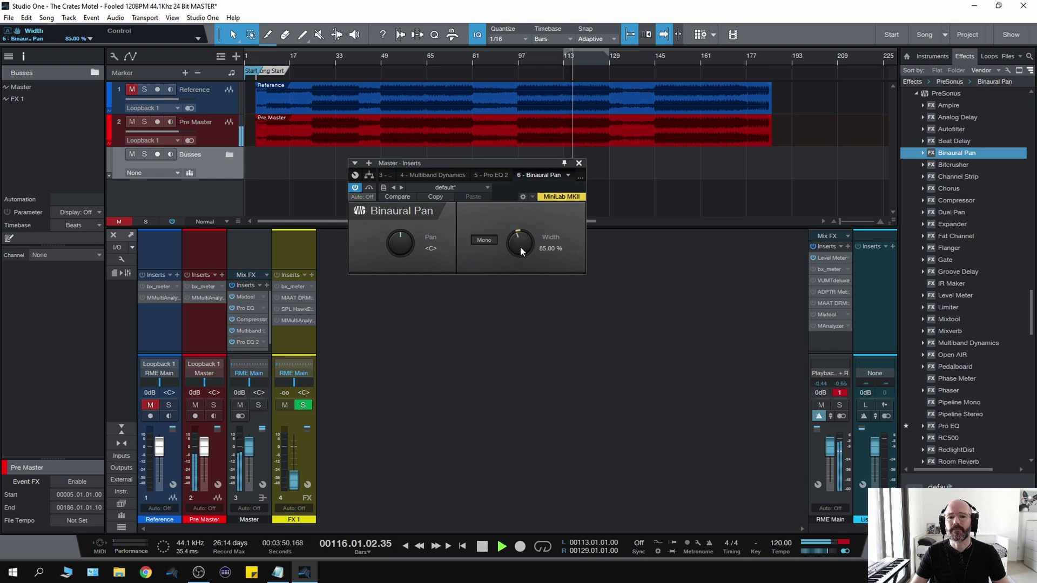
left_click_drag(520, 246, 518, 242)
key("space")
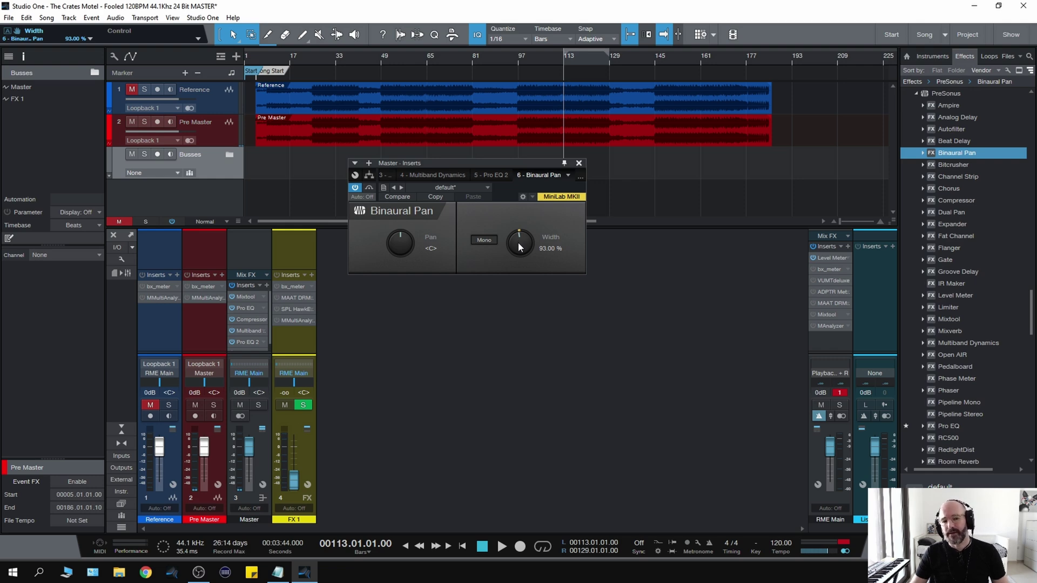
Step: Widen Binaural Pan gradually to 112 % during playback and compare it with bypass
key("space")
scroll(518, 242, "up", 3)
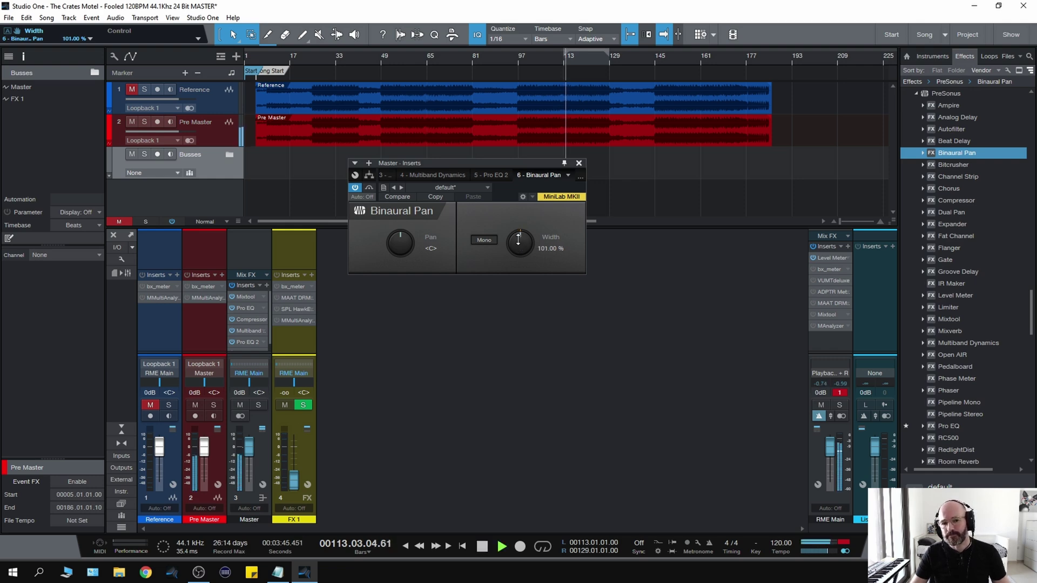
scroll(518, 237, "down", 1)
scroll(518, 236, "up", 4)
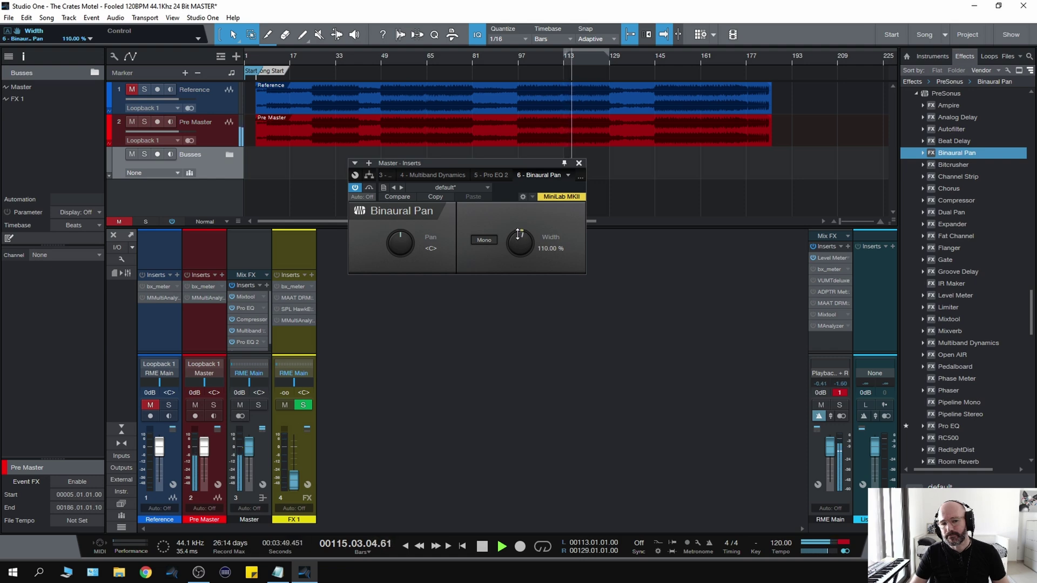
scroll(519, 234, "up", 2)
left_click(371, 188)
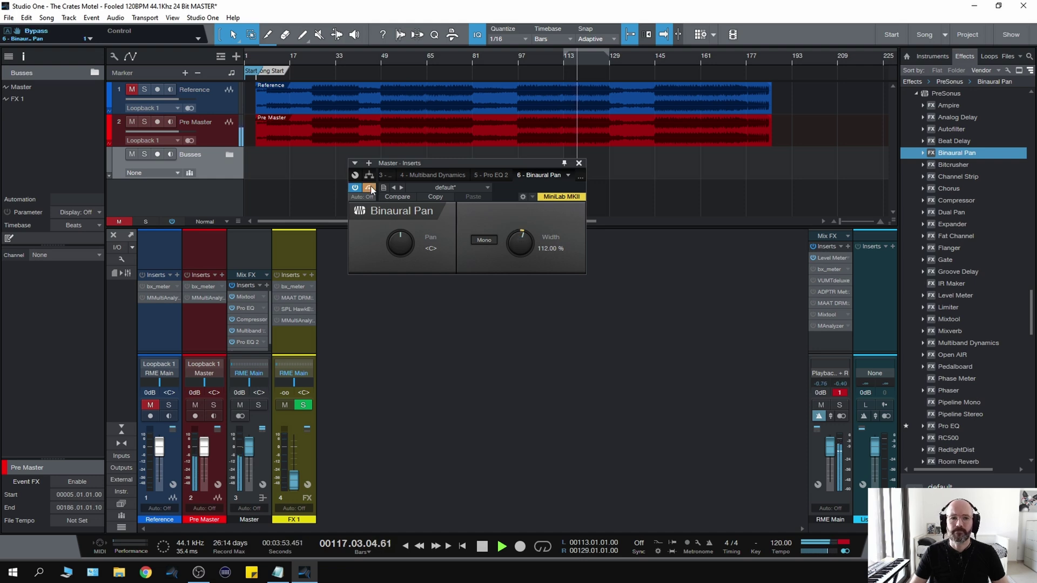
left_click(370, 188)
key("space")
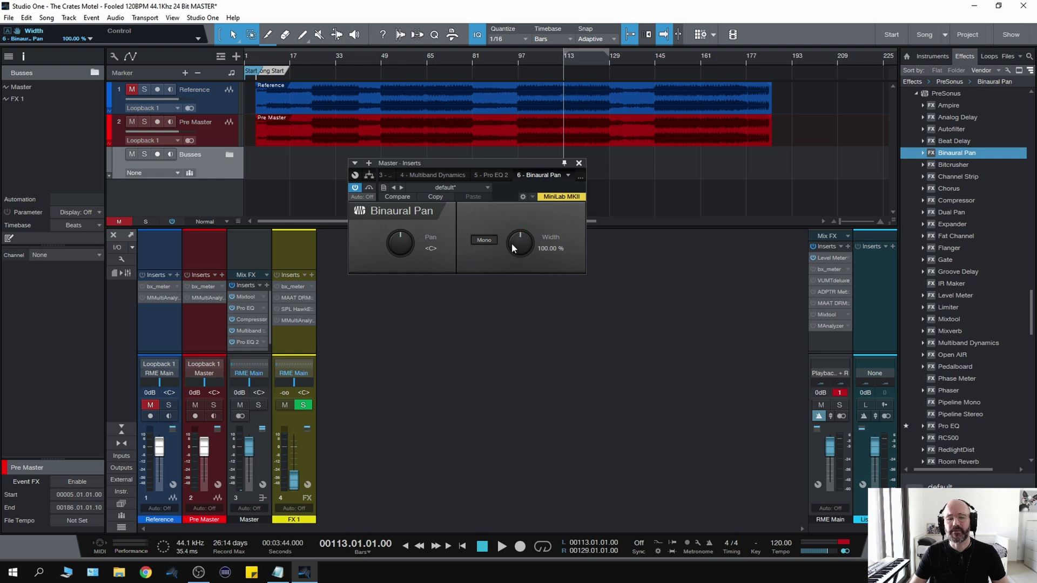
Step: Raise Binaural Pan's width from neutral to 113 % during playback and replay the section from bar 113
key("space")
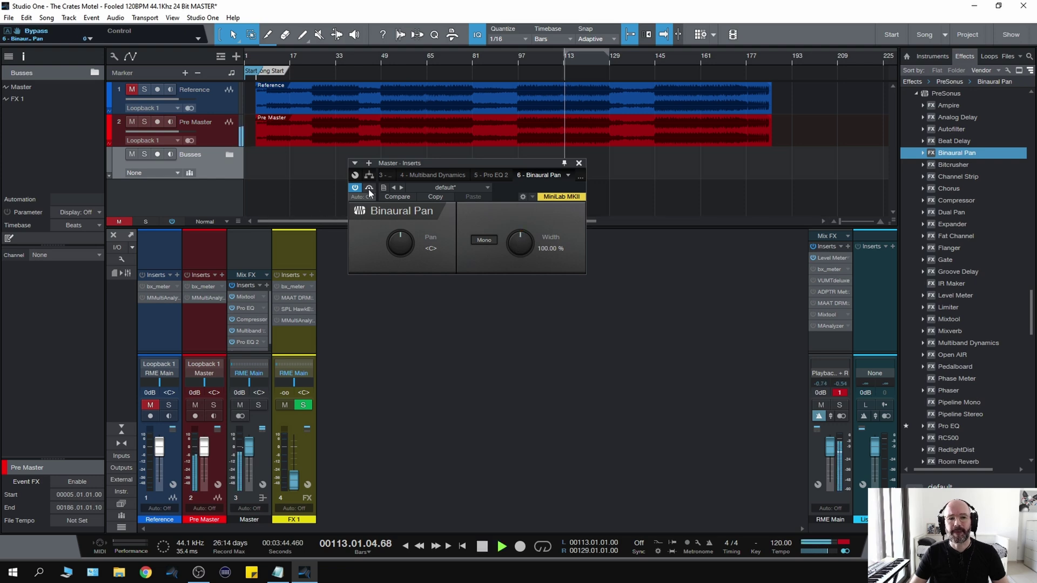
scroll(514, 242, "up", 3)
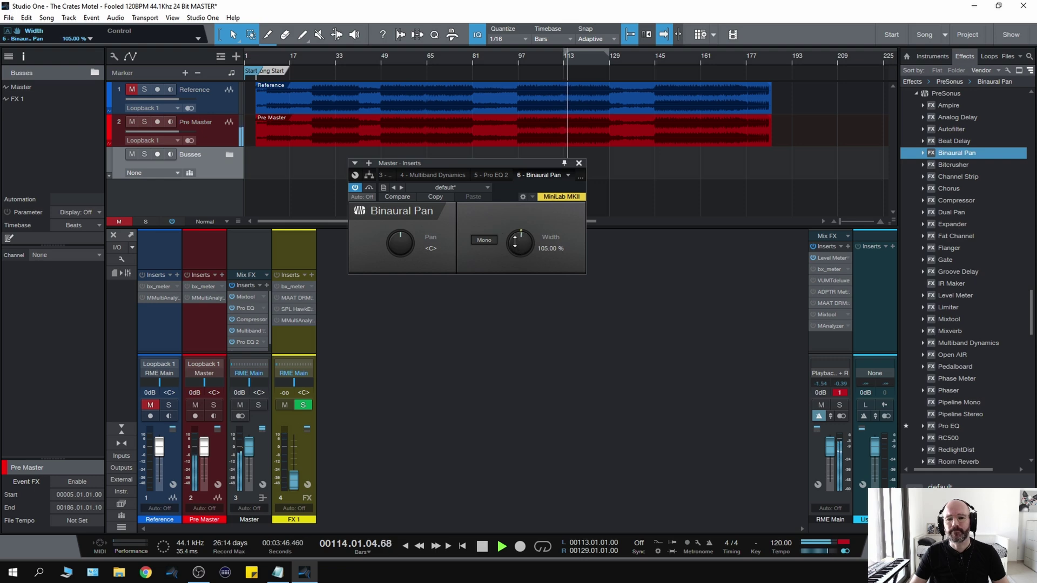
scroll(514, 242, "up", 1)
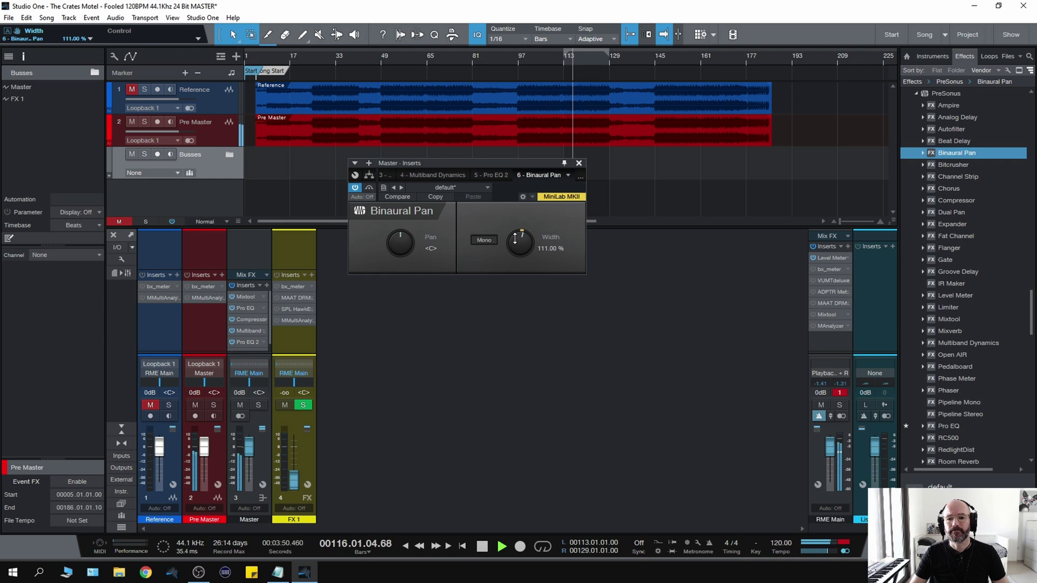
scroll(514, 238, "up", 2)
key("space")
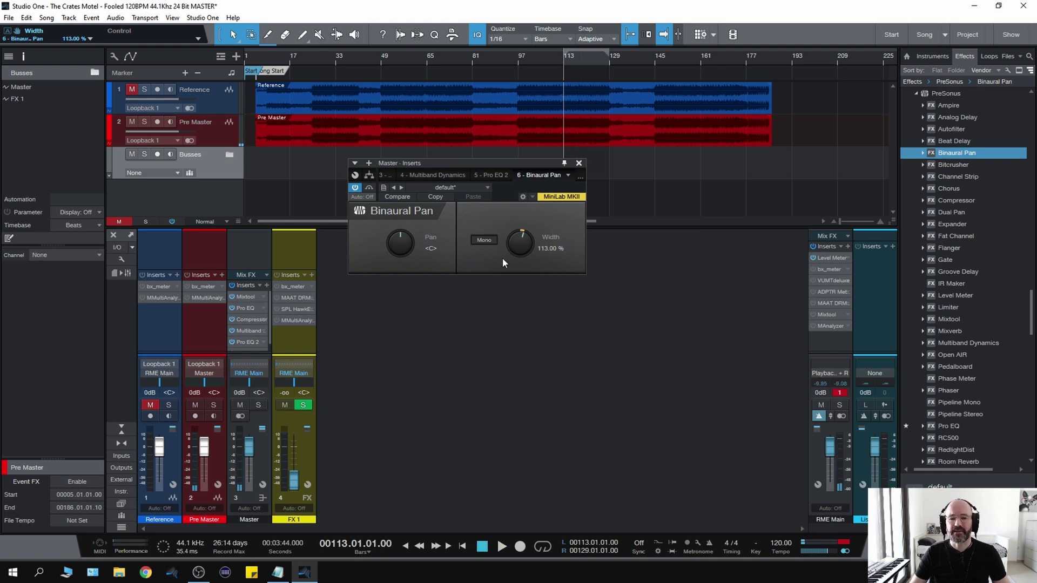
key("space")
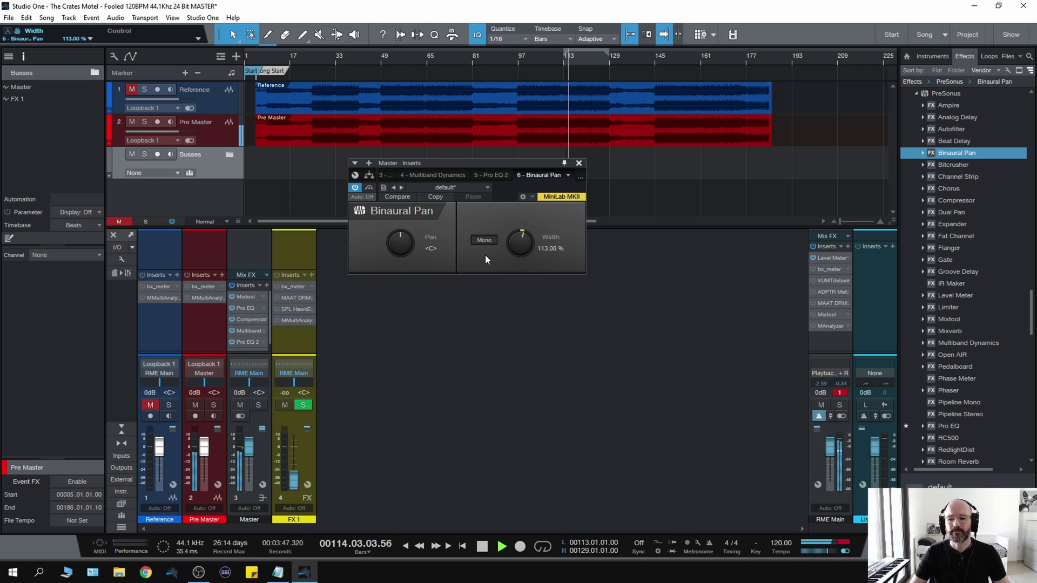
key("space")
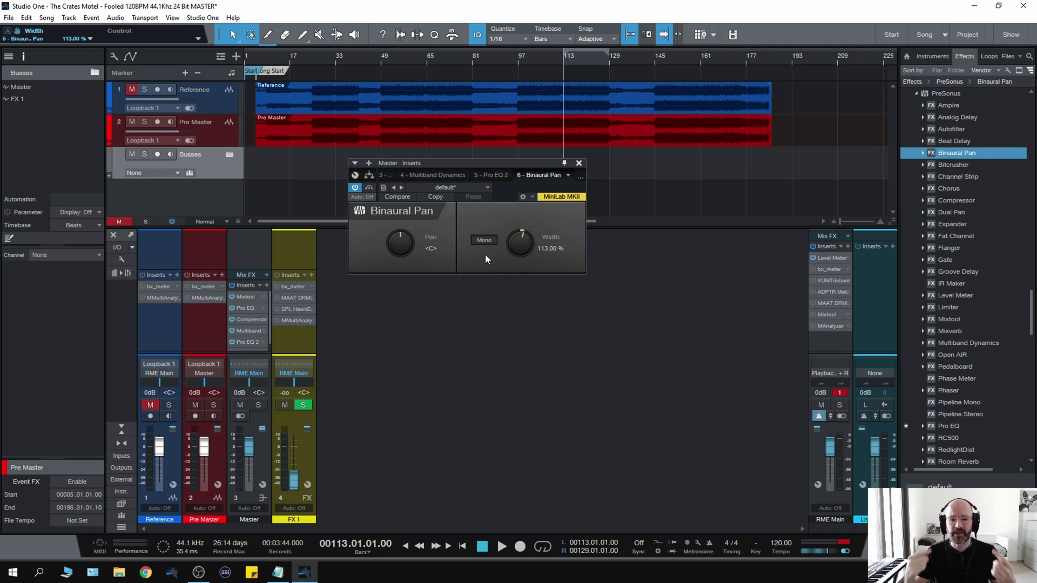
key("space")
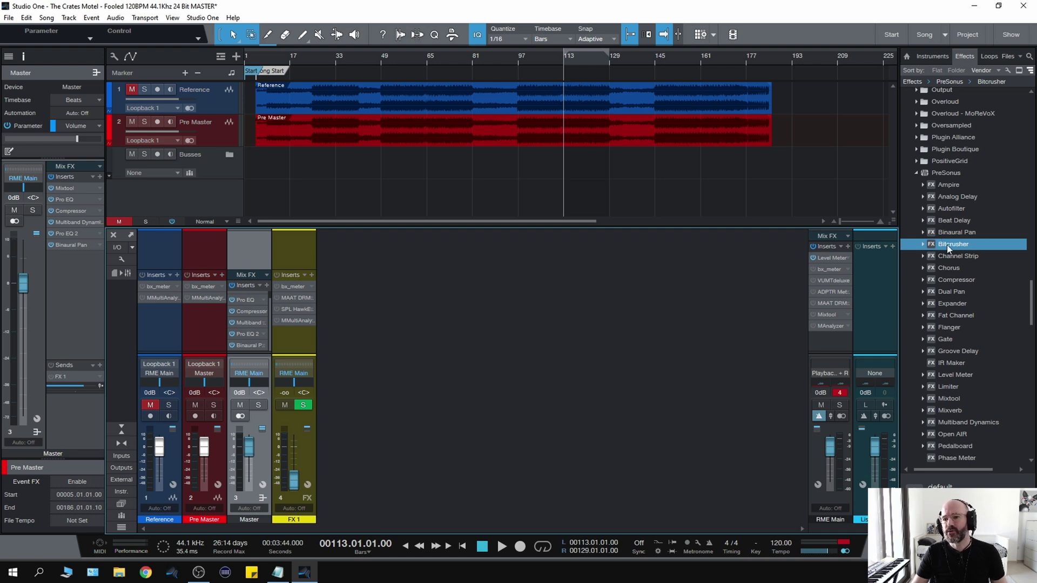
Step: Insert Bitcrusher after Binaural Pan on the Master channel and compare it with bypass during playback
left_click_drag(948, 248, 255, 351)
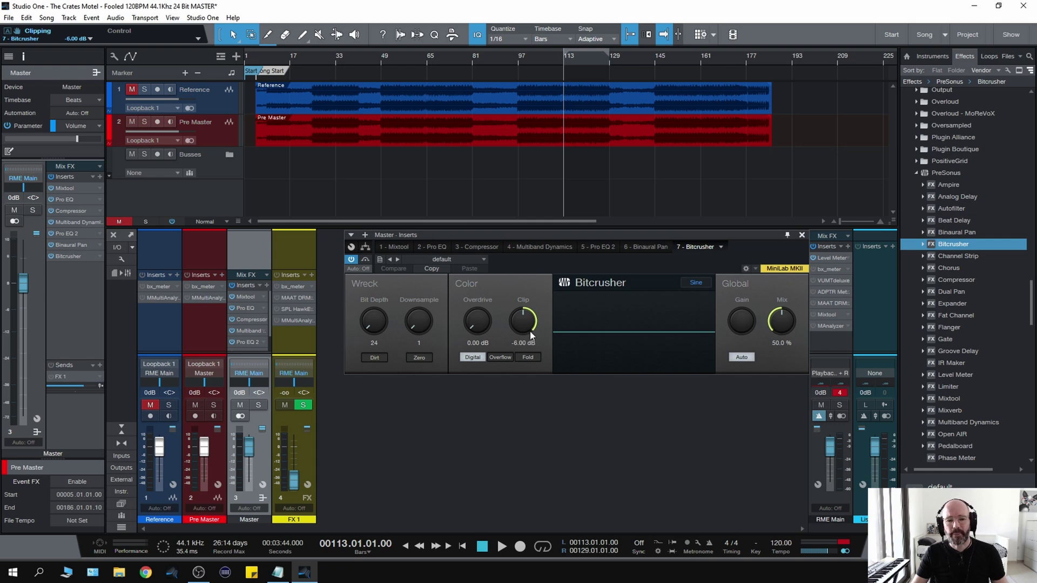
key("space")
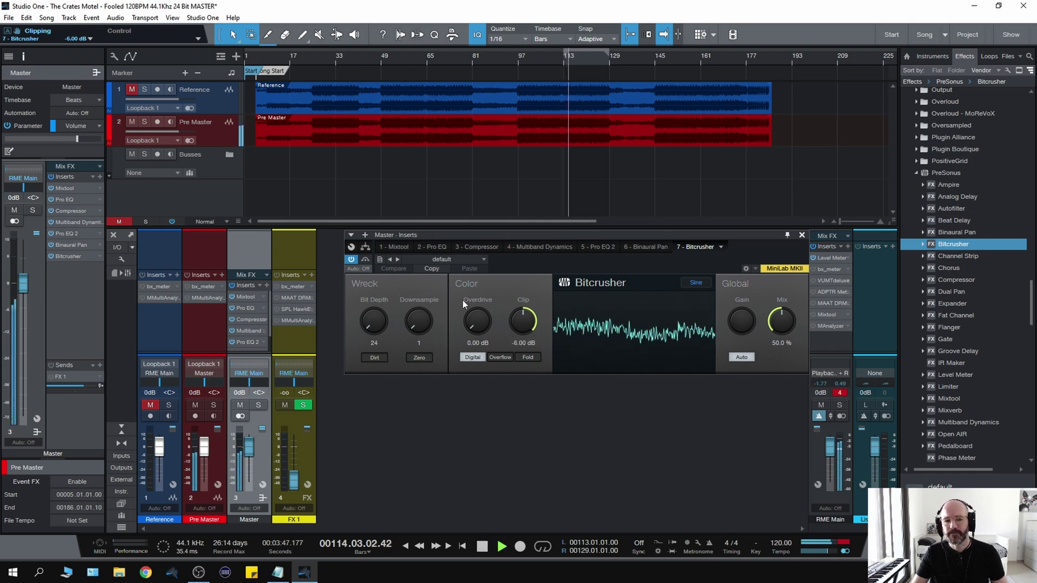
left_click(365, 260)
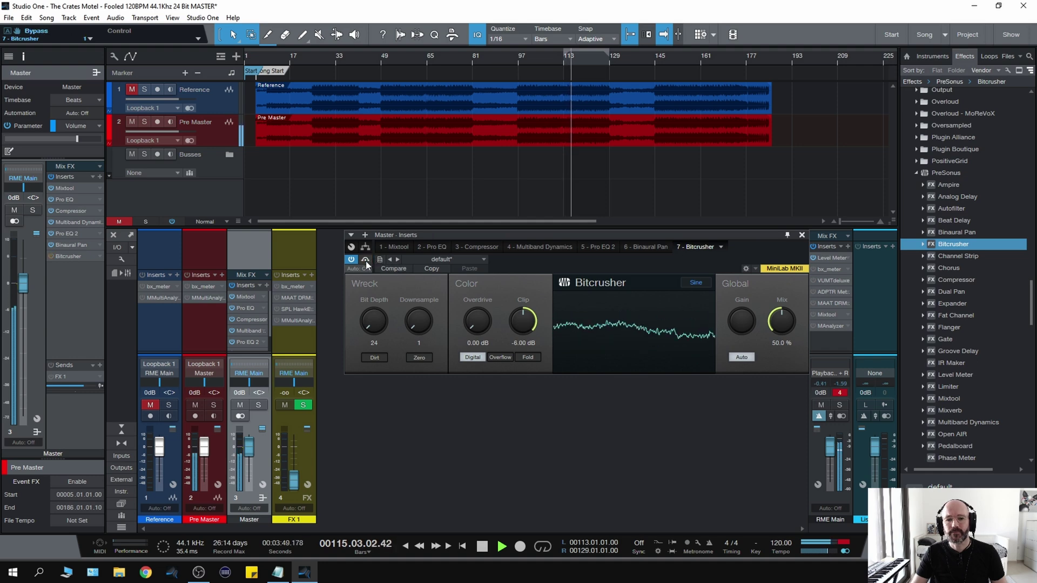
Step: Set Bitcrusher's Mix to 47.5 % and Clip to -4.80 dB, comparing the effect against bypass during playback
left_click_drag(781, 321, 781, 289)
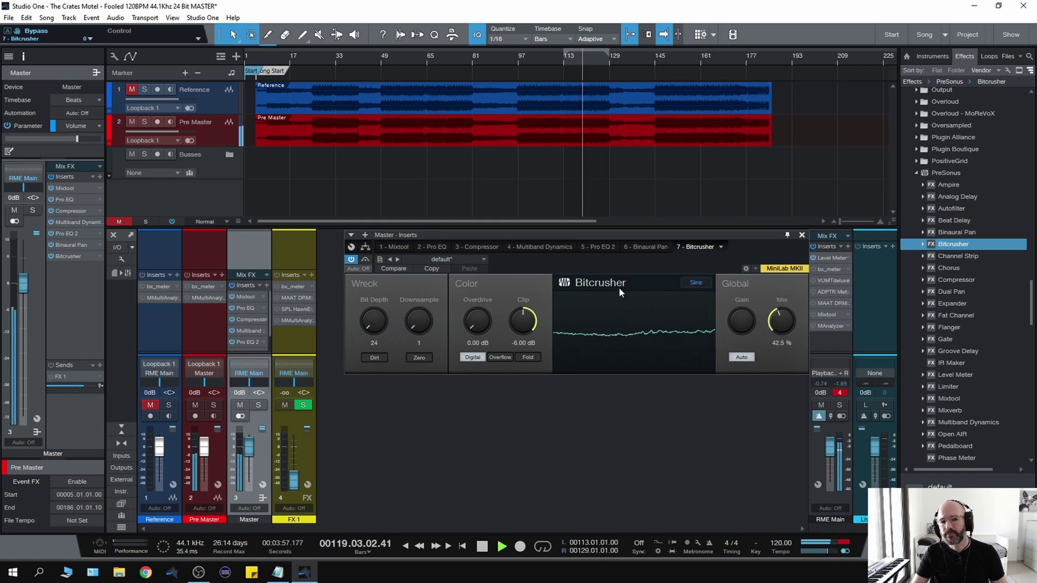
left_click_drag(772, 323, 772, 317)
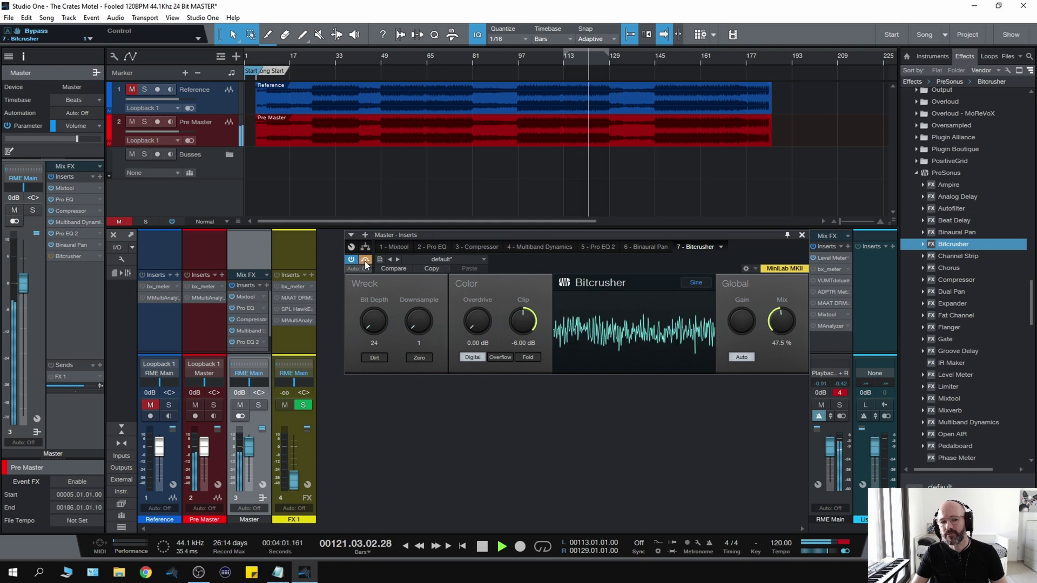
left_click_drag(523, 323, 524, 313)
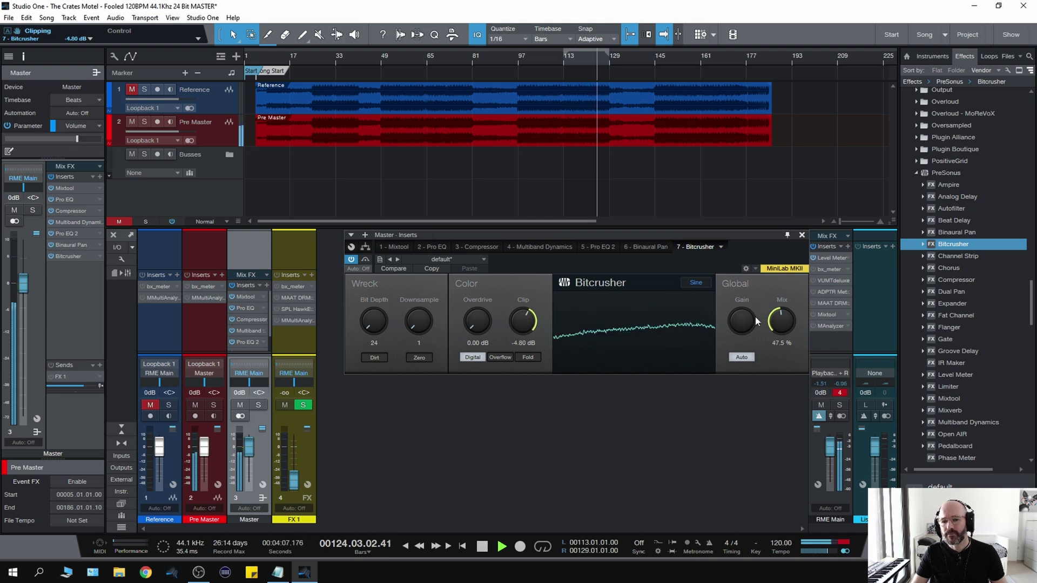
Step: Compare Bitcrusher with bypass, replay the section from bar 113 and briefly toggle the plug-in's Sine option
left_click(366, 259)
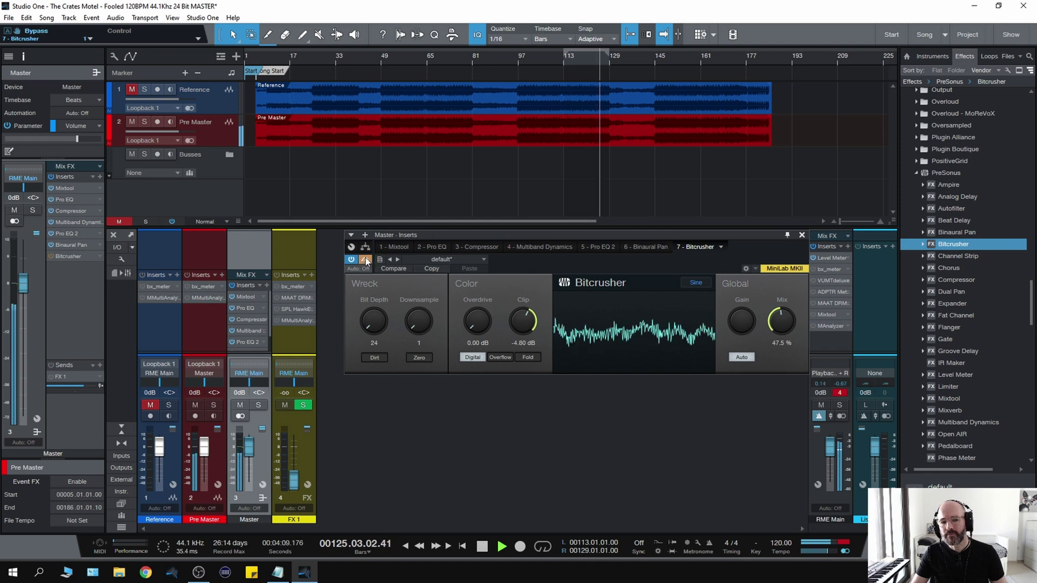
left_click(364, 259)
key("space")
key("space")
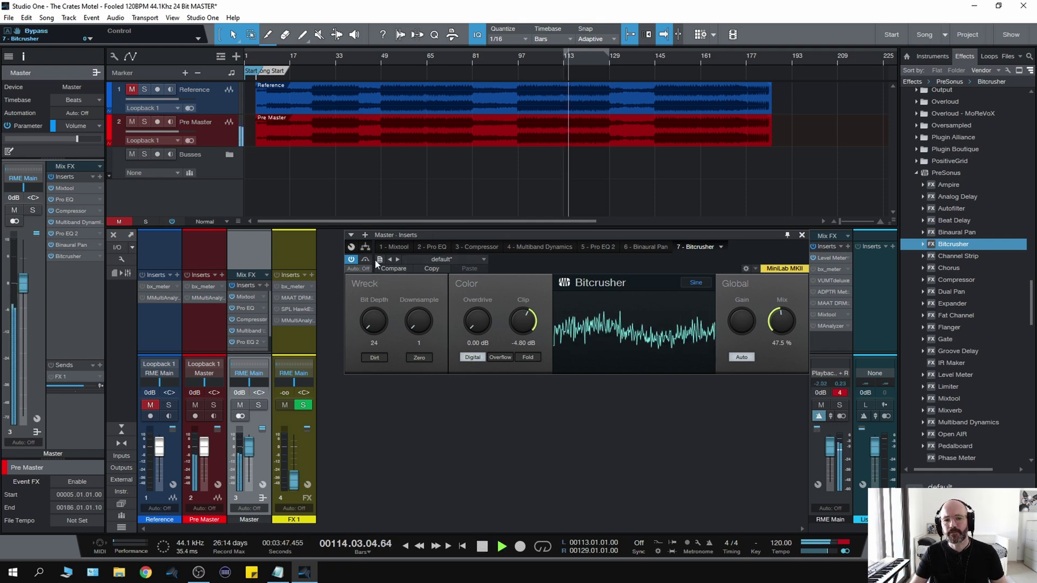
left_click(695, 282)
left_click(695, 282)
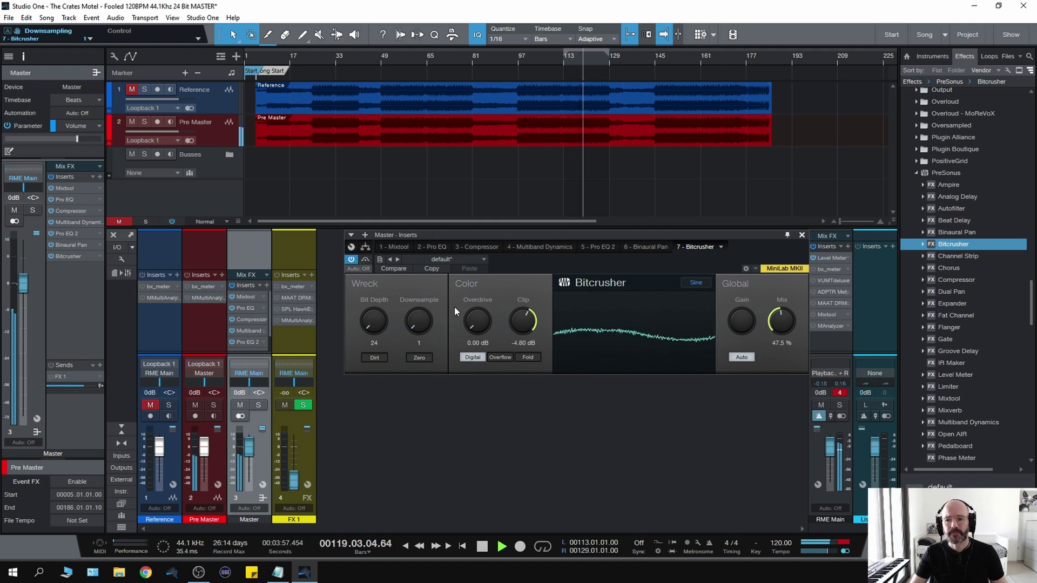
key("space")
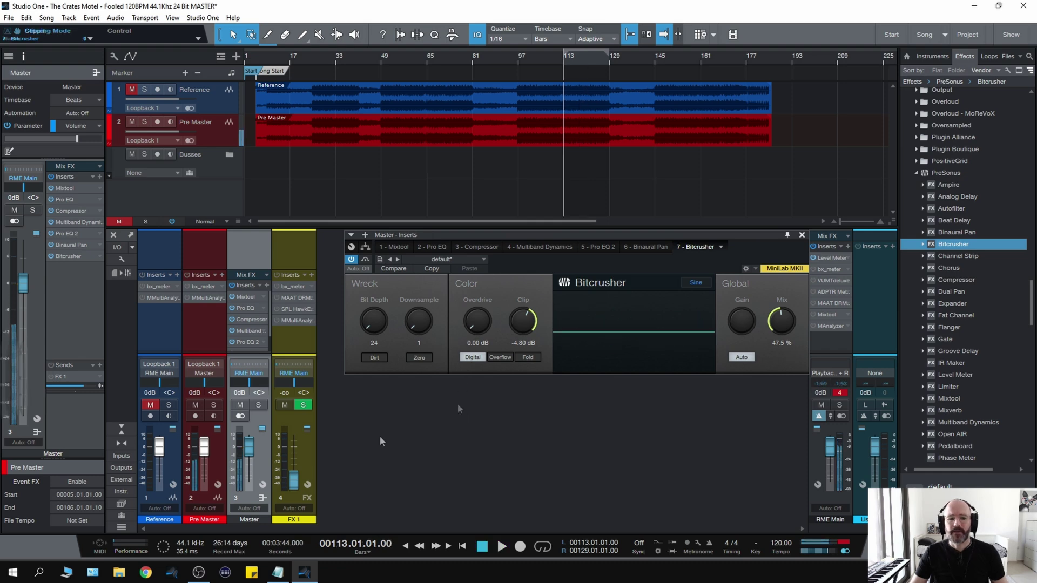
Step: Insert Limiter after Bitcrusher on the Master channel, keeping True Peak on, with Ceiling at -0.30 and Threshold at 0.00
left_click(800, 236)
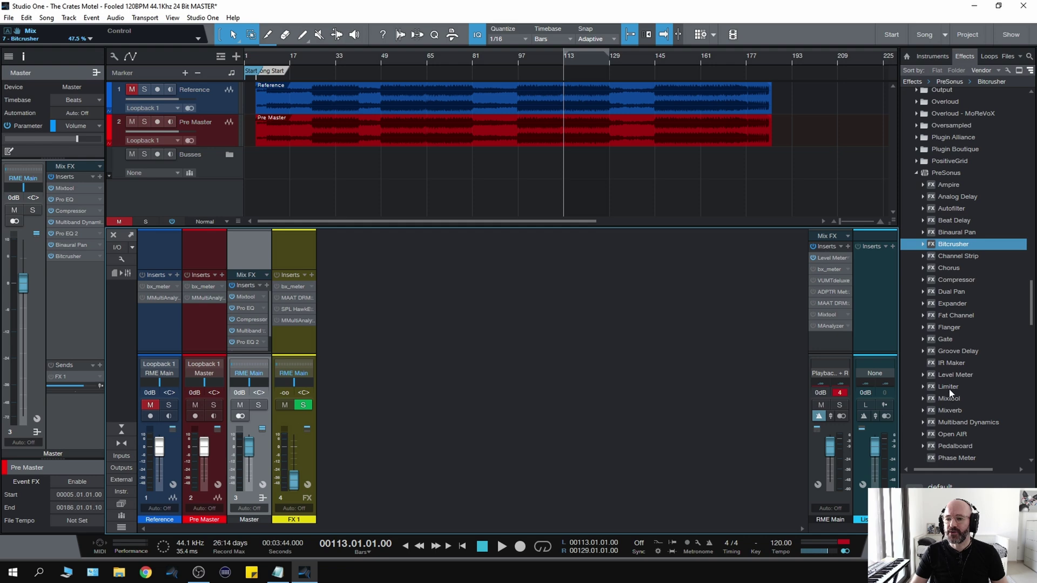
left_click_drag(949, 388, 258, 349)
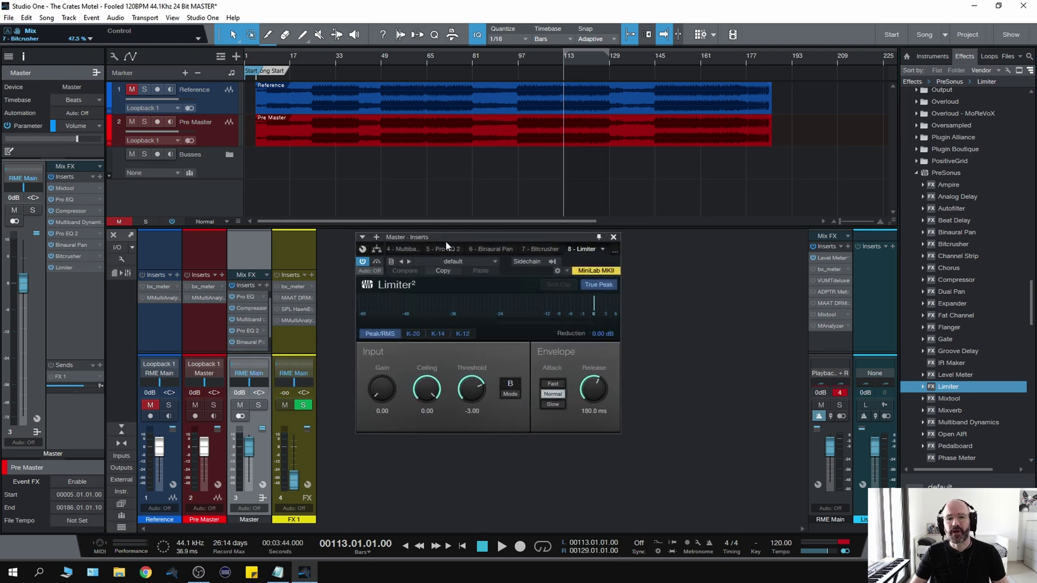
left_click(601, 284)
left_click(603, 285)
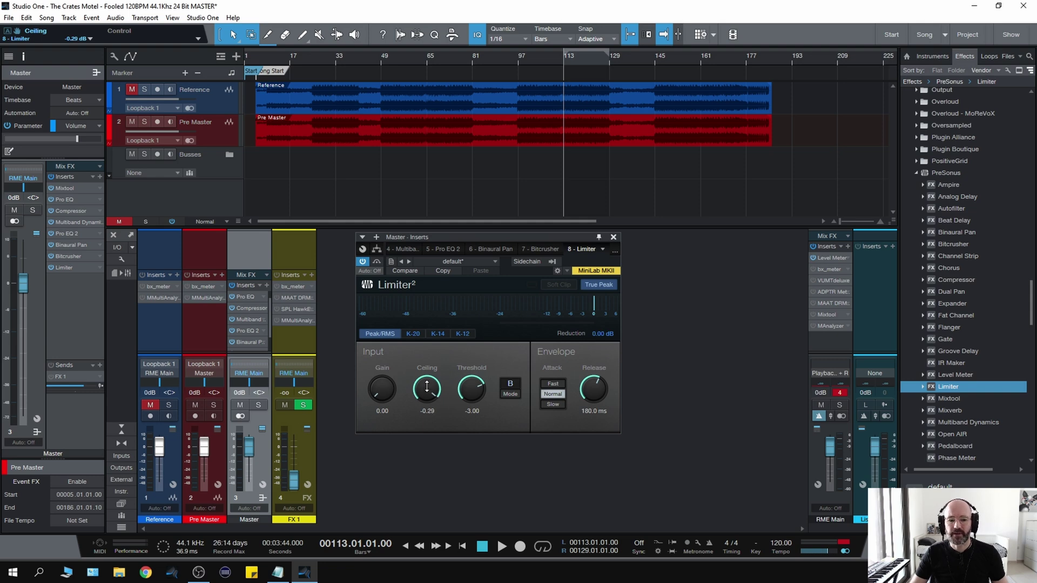
left_click_drag(468, 413, 468, 389)
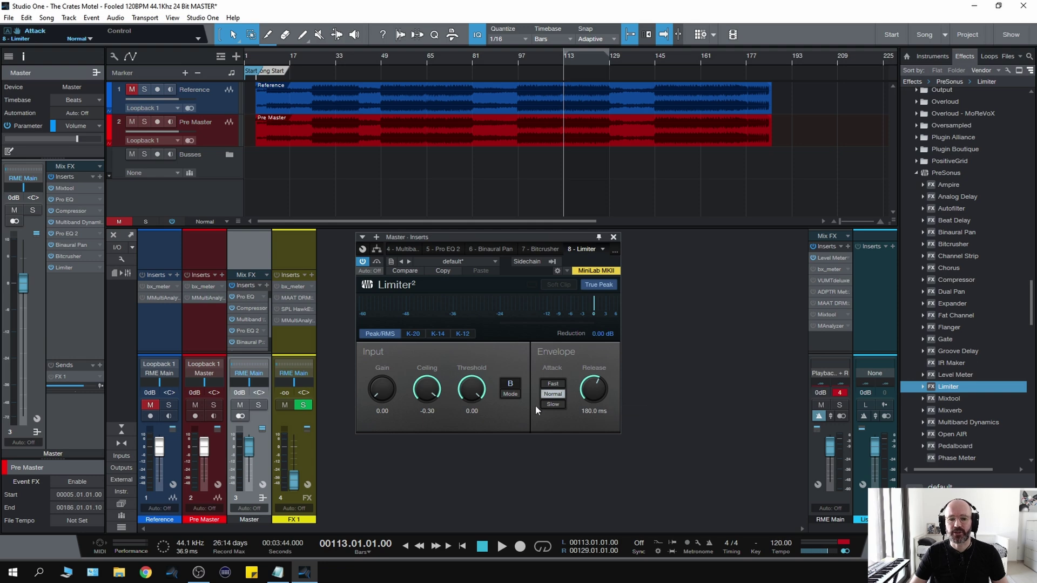
Step: Raise Limiter's input Gain gradually to 3.78 dB and shorten its Release to 16.6 ms during playback from bar 113
key("space")
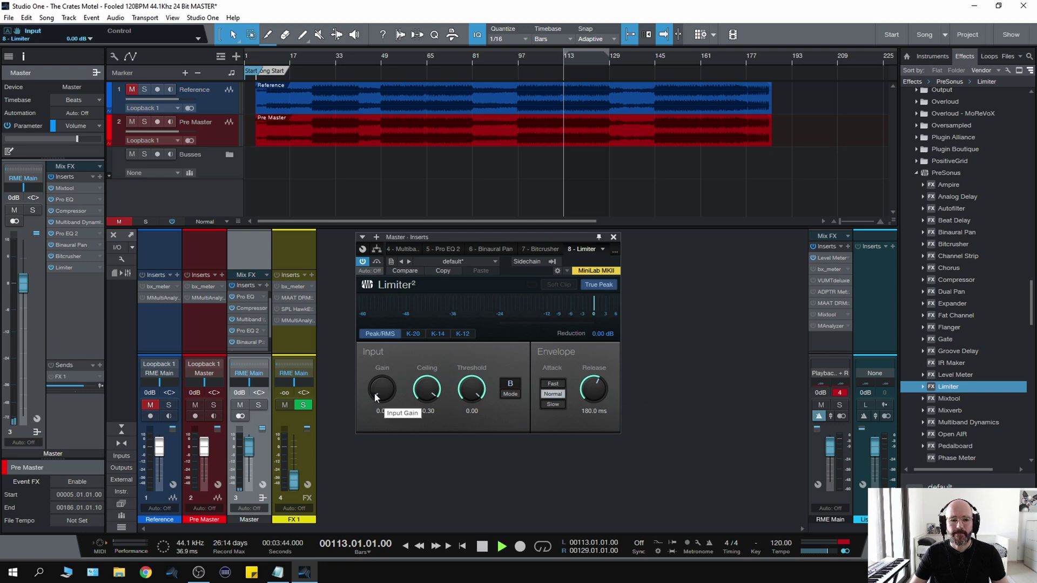
left_click_drag(381, 401, 382, 393)
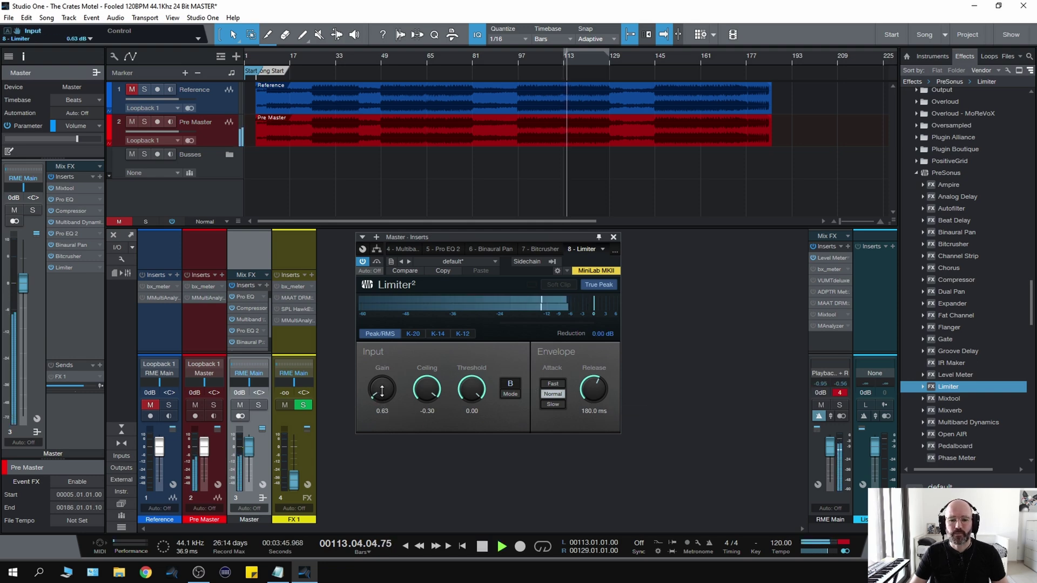
left_click_drag(594, 390, 597, 406)
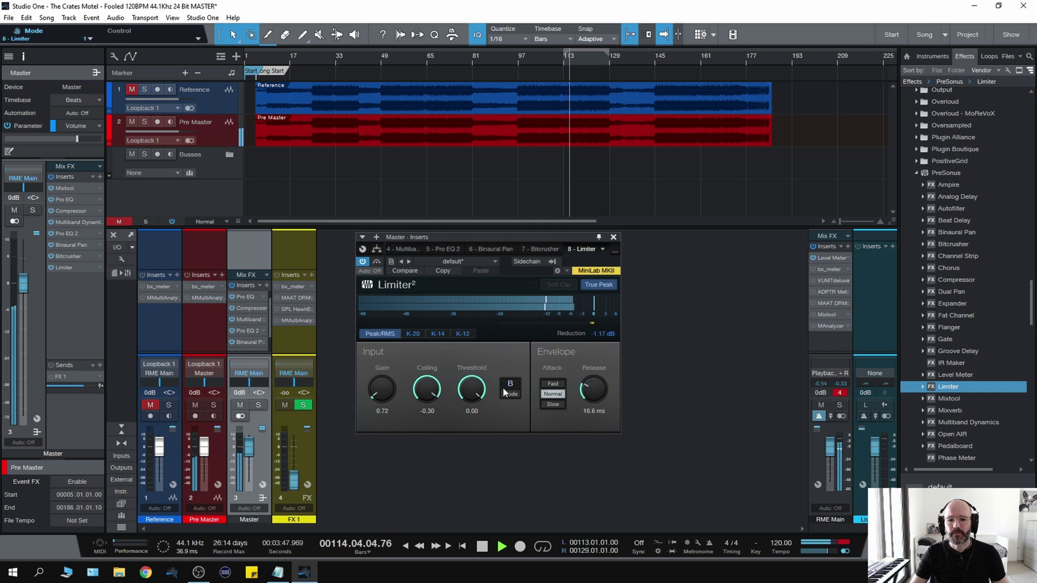
left_click_drag(379, 391, 380, 379)
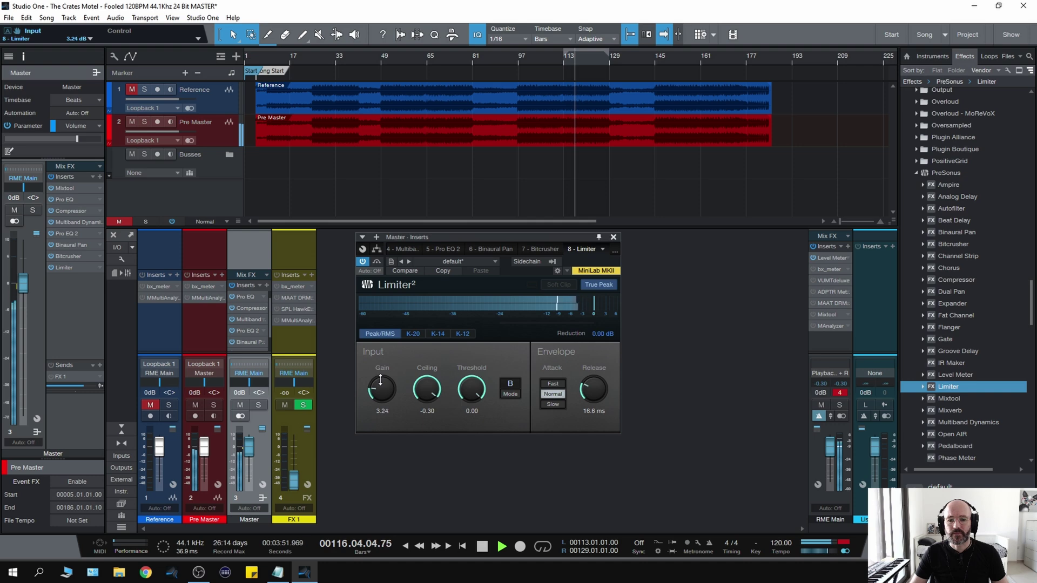
left_click_drag(380, 379, 381, 378)
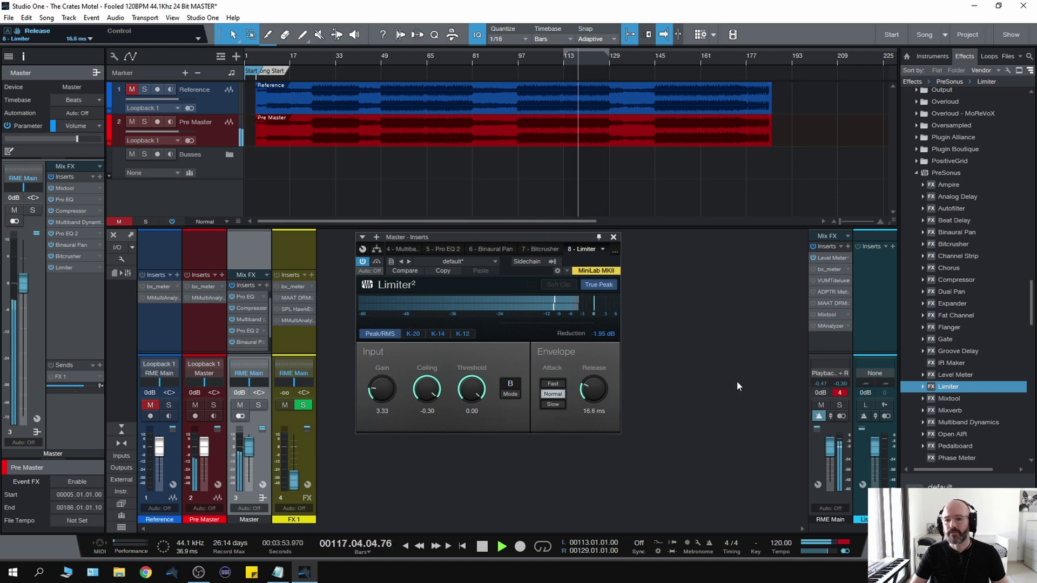
left_click_drag(374, 393, 375, 389)
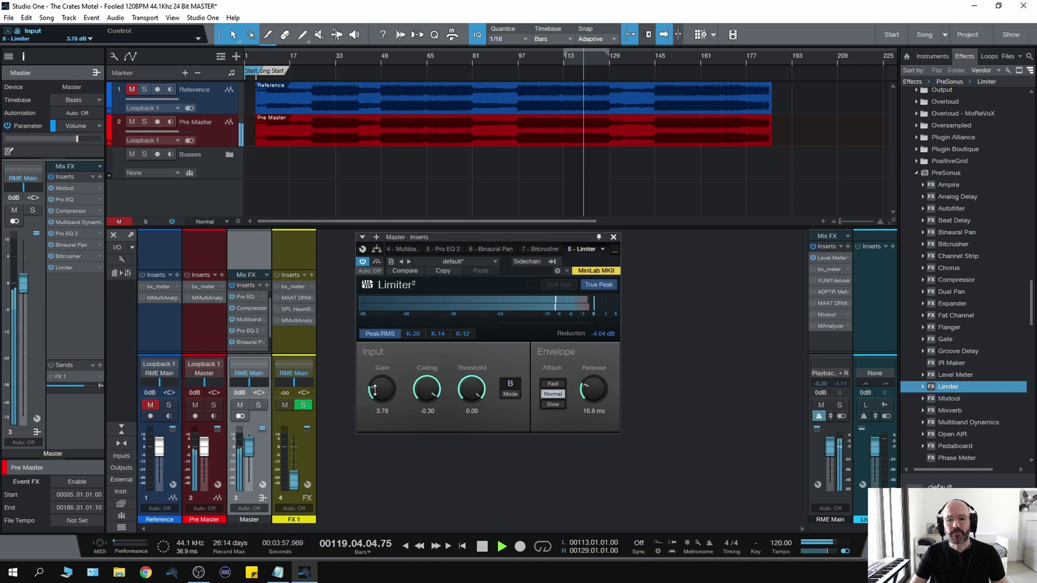
Step: Refine Limiter's Release to 5.59 ms and Gain to 5.58 dB during playback, looping bars 113 to 129
left_click_drag(594, 390, 590, 401)
left_click_drag(377, 391, 377, 384)
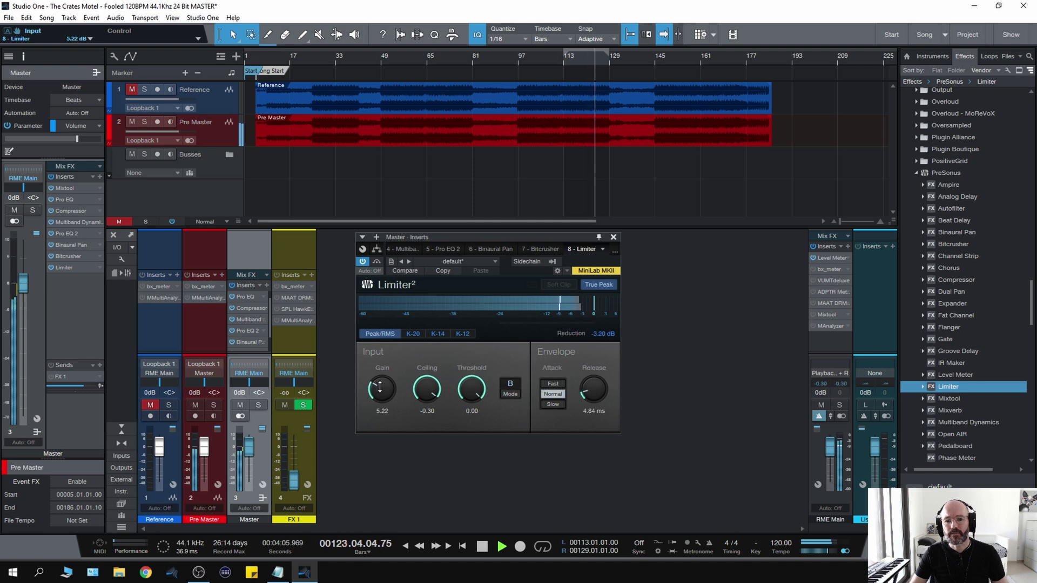
left_click_drag(380, 384, 379, 388)
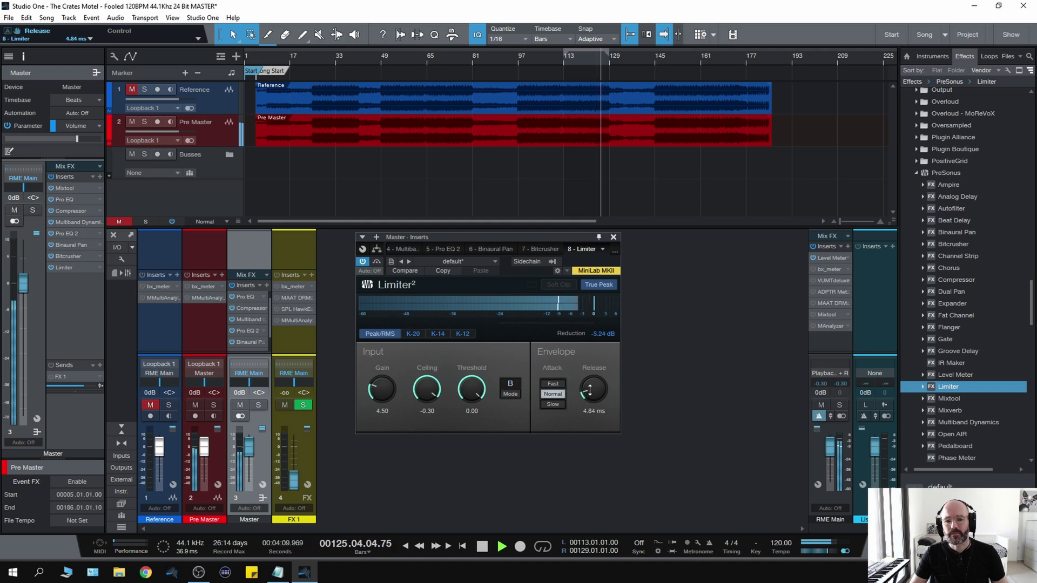
left_click_drag(589, 390, 589, 379)
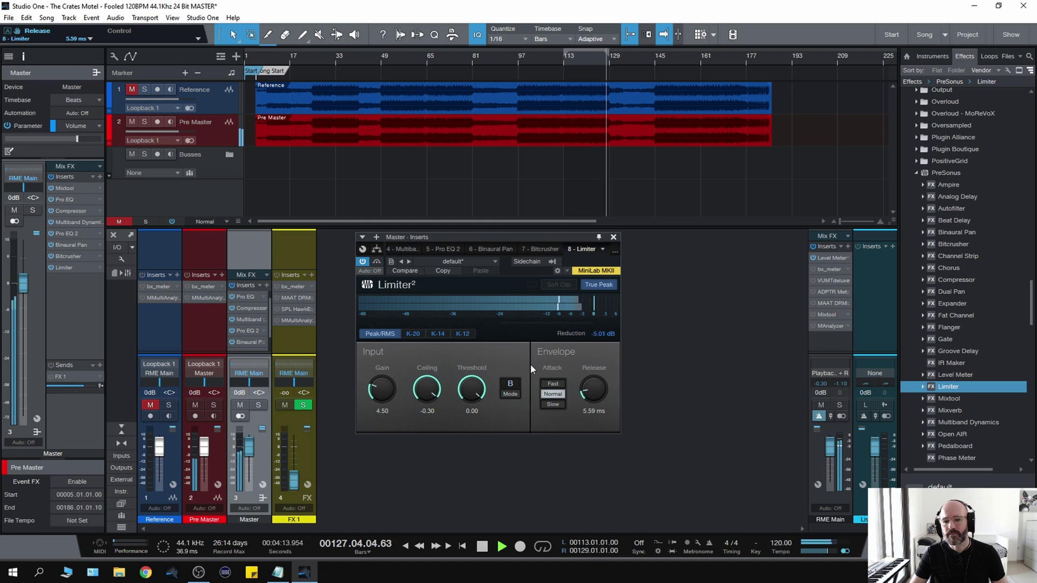
left_click(567, 56)
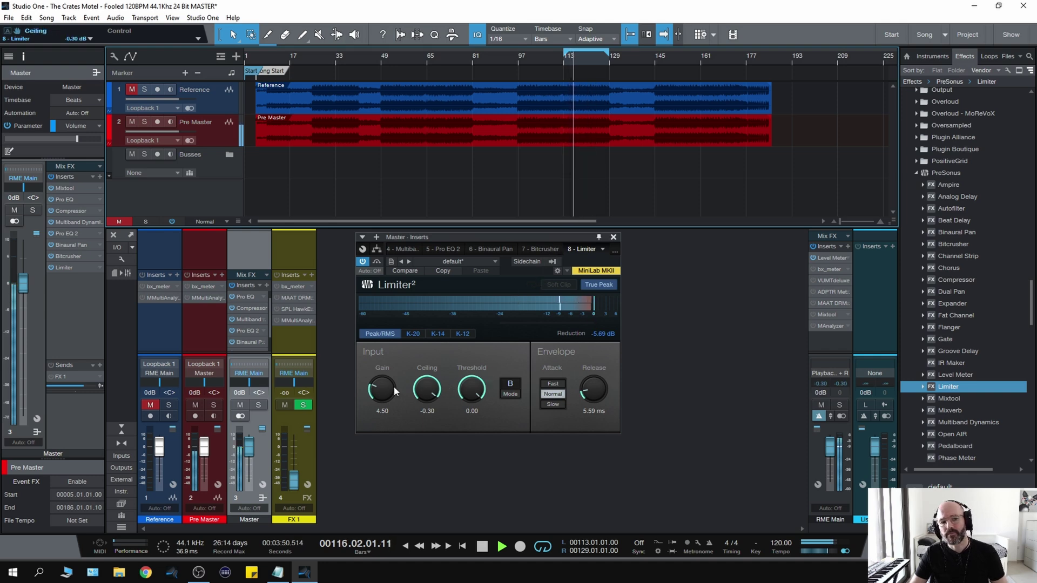
left_click_drag(372, 390, 376, 388)
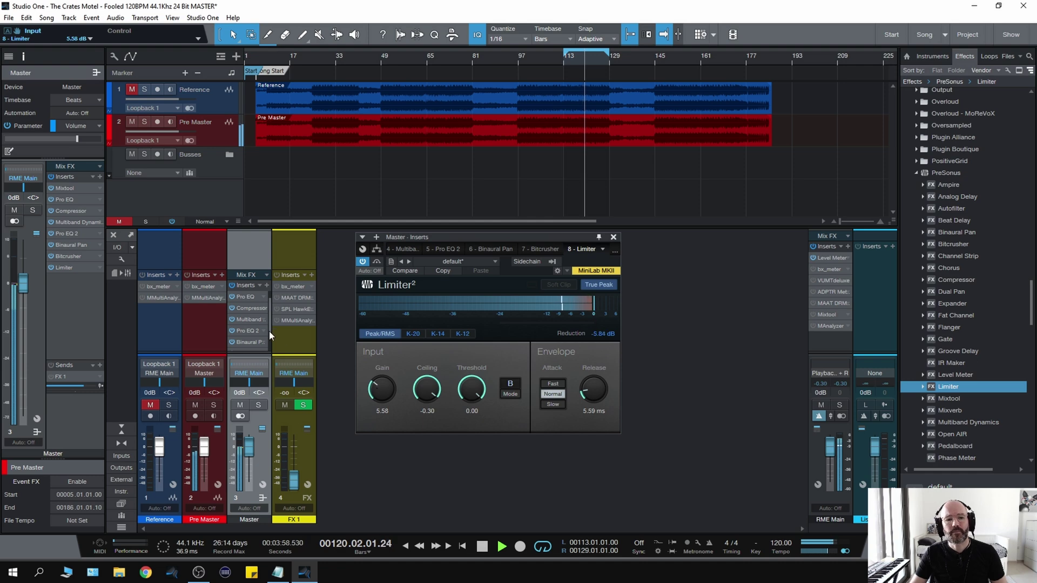
Step: Set the high-frequency shelf gain of the second Pro EQ to 1.02 dB, return to Limiter and stop playback
left_click(247, 330)
left_click_drag(690, 454, 686, 457)
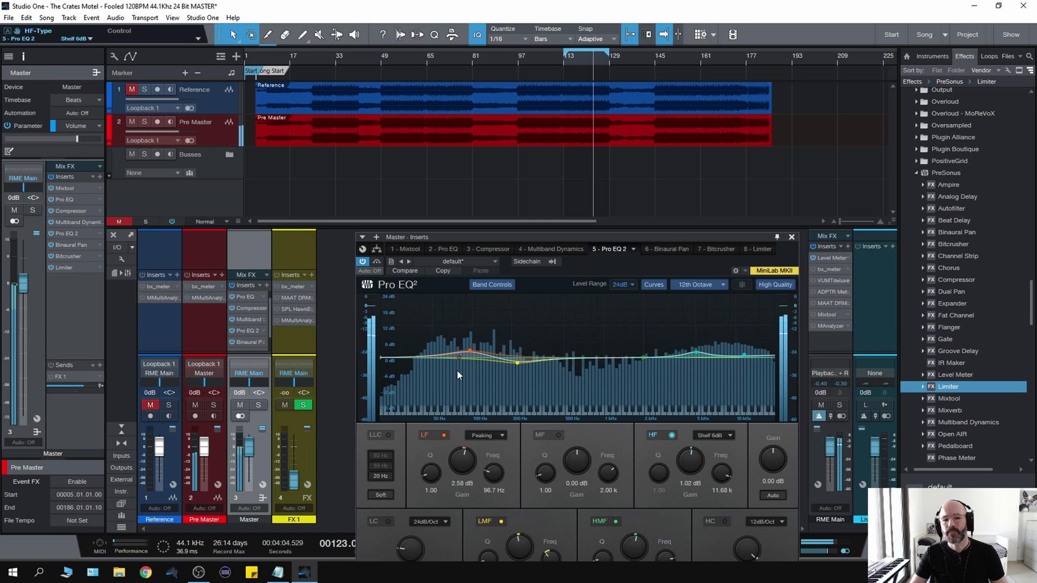
scroll(244, 334, "down", 2)
left_click(245, 344)
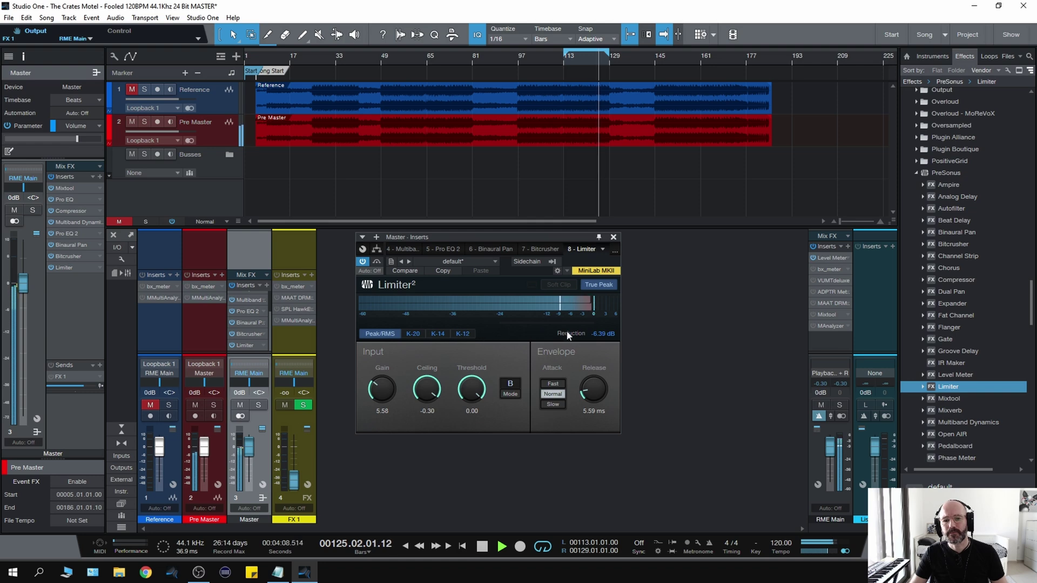
key("space")
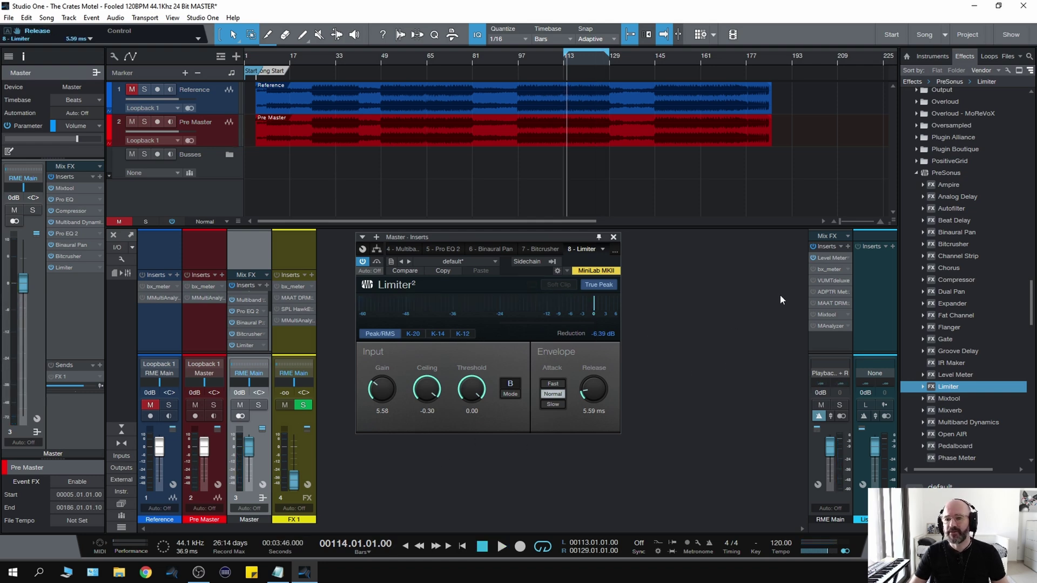
Step: Enable ADPTR MetricAB on the RME Main output and examine the master's loudness readings during looped playback, with its whole window in view
left_click(813, 292)
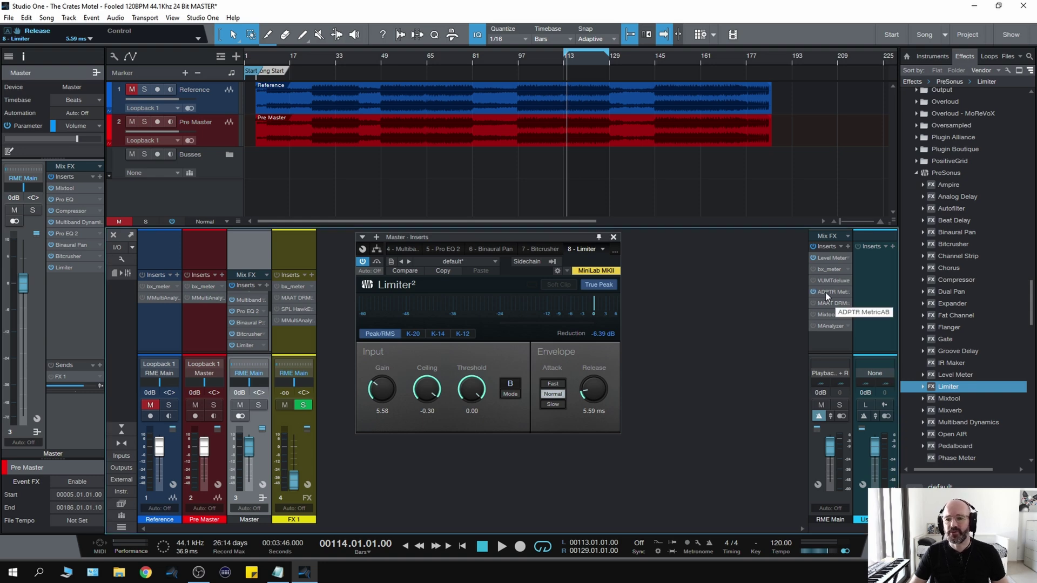
left_click(825, 293)
key("space")
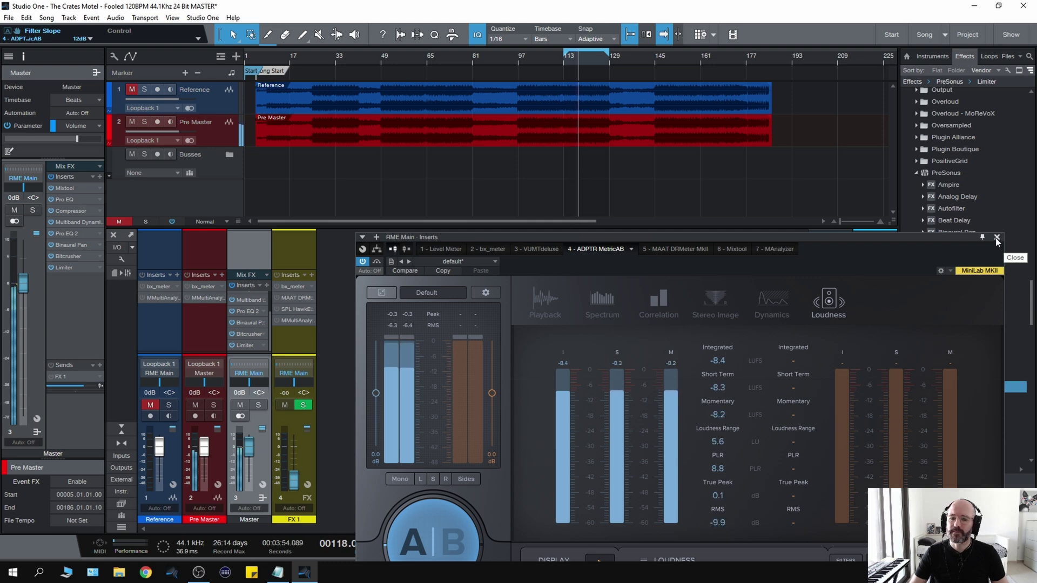
key("space")
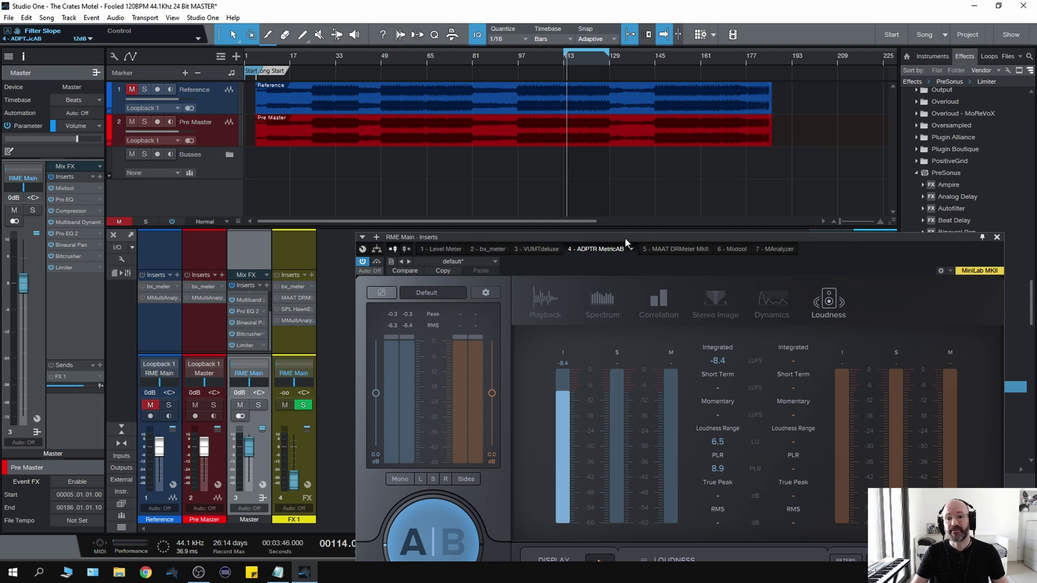
key("space")
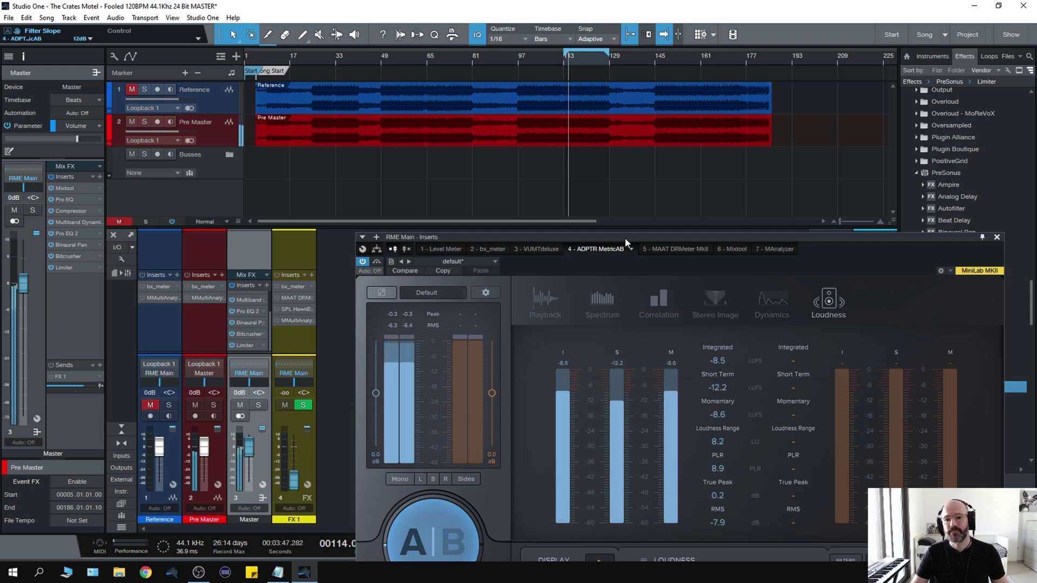
left_click_drag(626, 240, 608, 110)
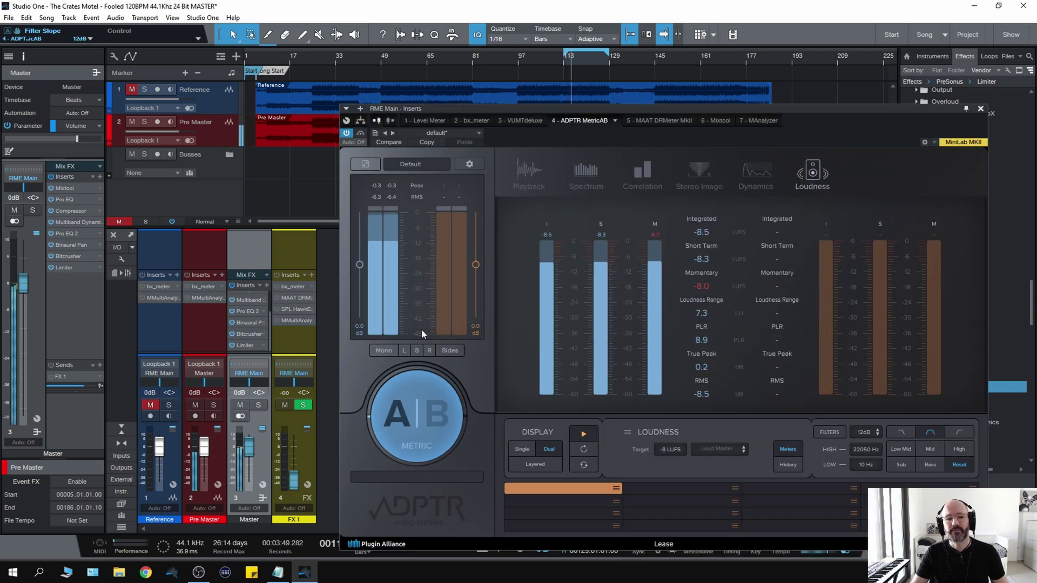